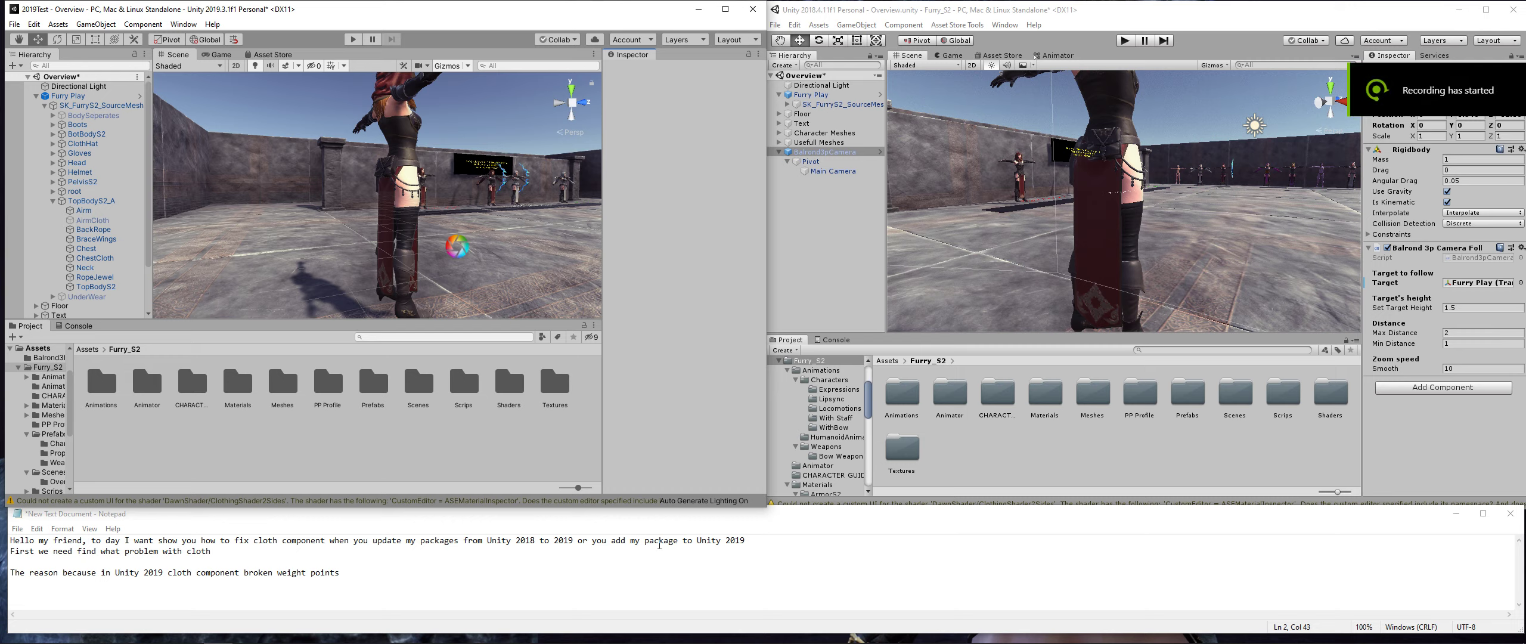
- Highlight the note lines about moving from Unity 2018 to 2019 and finding the cloth problem
{"action": "left_click_drag", "start_coordinate": [748, 540], "coordinate": [9, 533]}
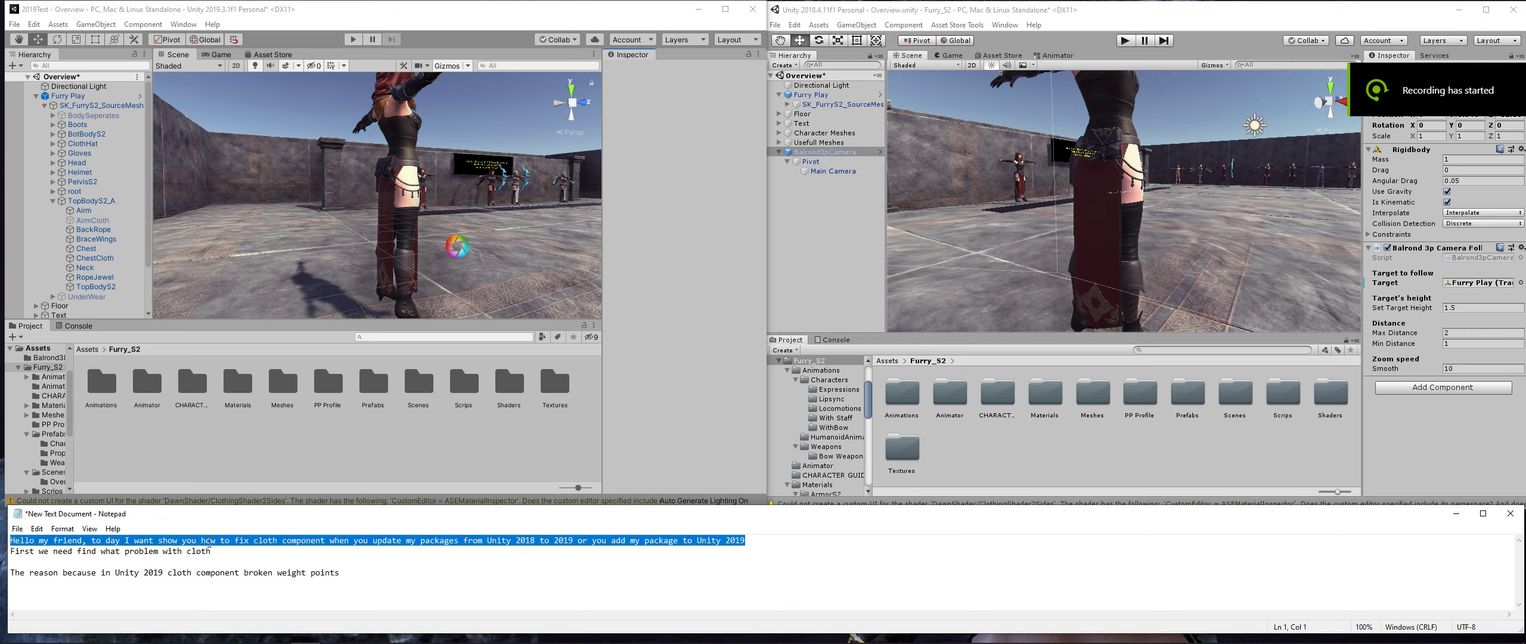
{"action": "left_click", "coordinate": [493, 541]}
{"action": "left_click_drag", "start_coordinate": [487, 542], "coordinate": [574, 542]}
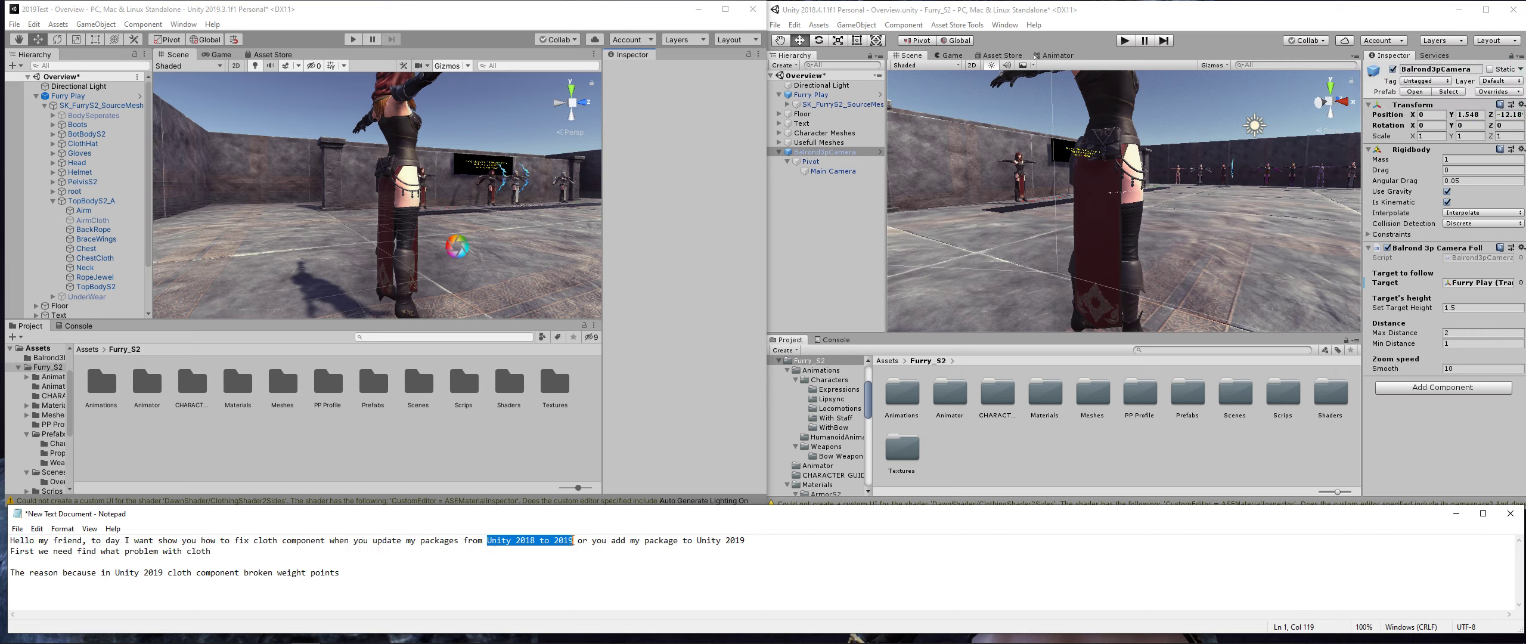
{"action": "left_click_drag", "start_coordinate": [756, 542], "coordinate": [702, 544]}
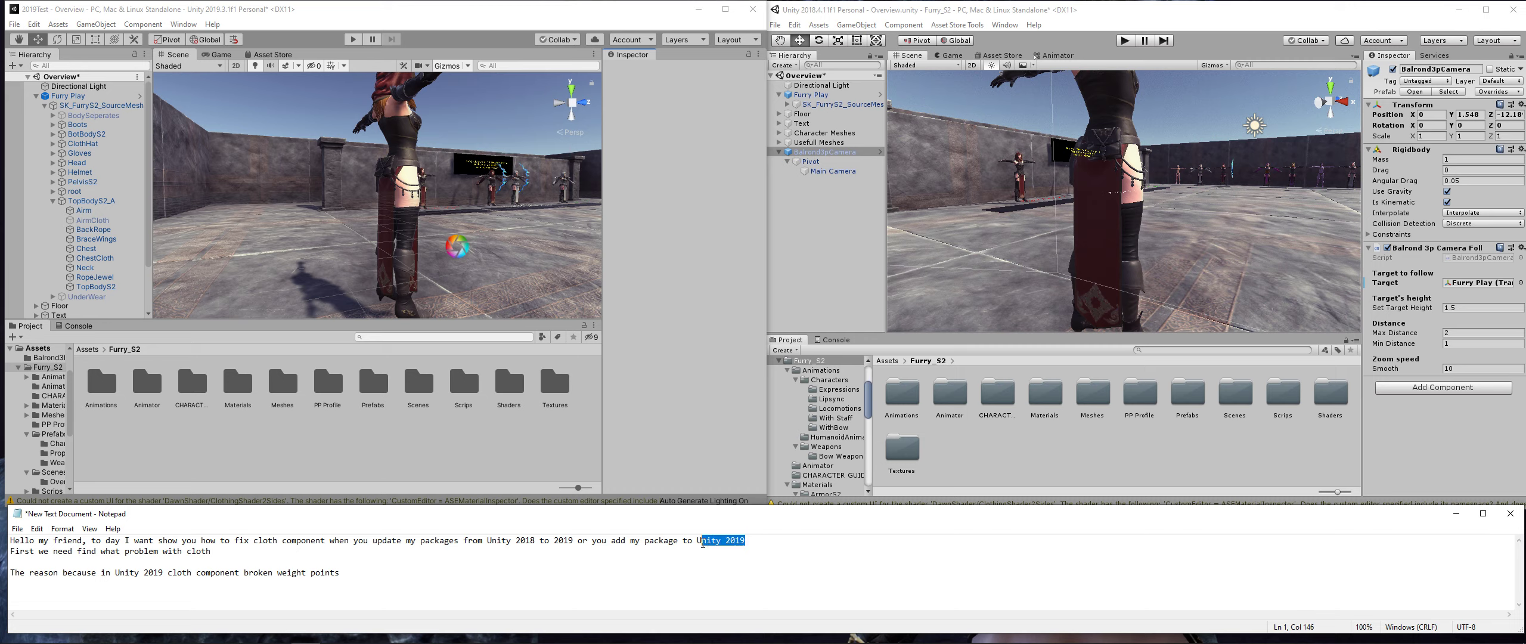
{"action": "left_click", "coordinate": [664, 267]}
{"action": "left_click_drag", "start_coordinate": [222, 552], "coordinate": [8, 552]}
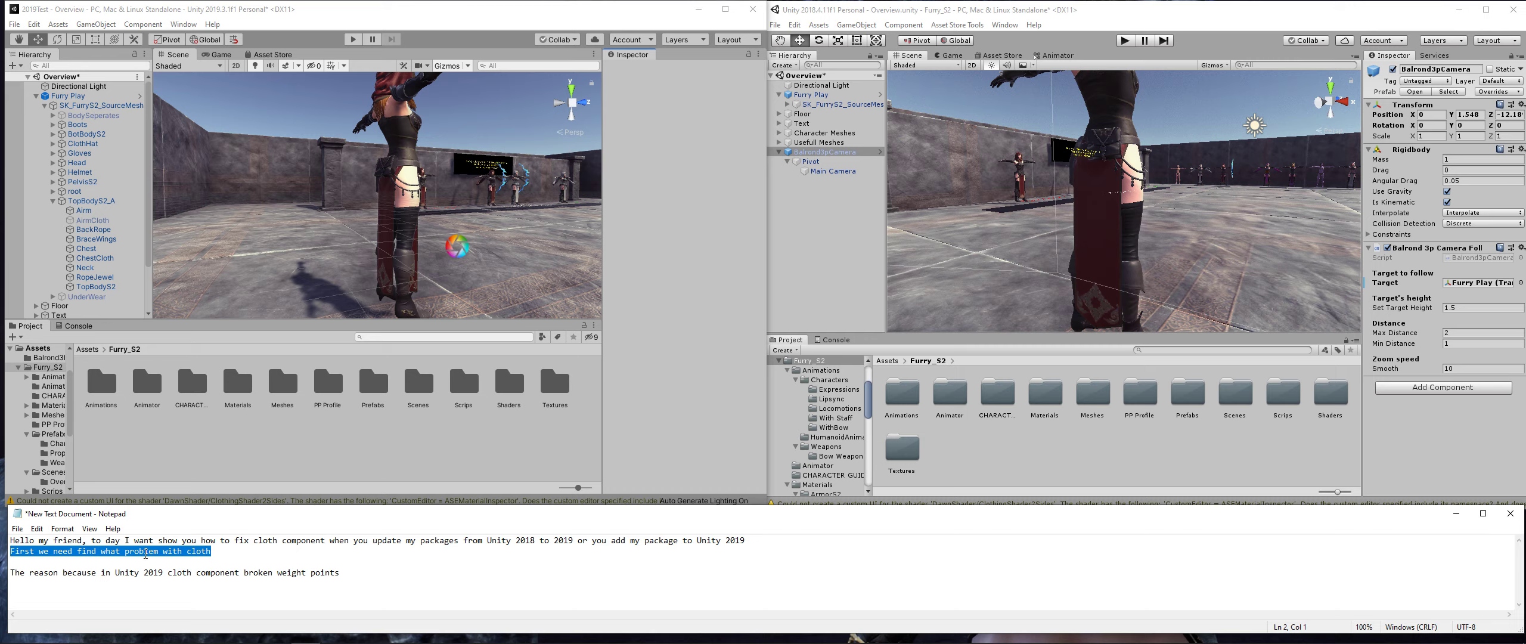
- Play the Unity 2019 project and walk the character around to watch the cloth
{"action": "left_click_drag", "start_coordinate": [579, 258], "coordinate": [506, 255], "text": "alt"}
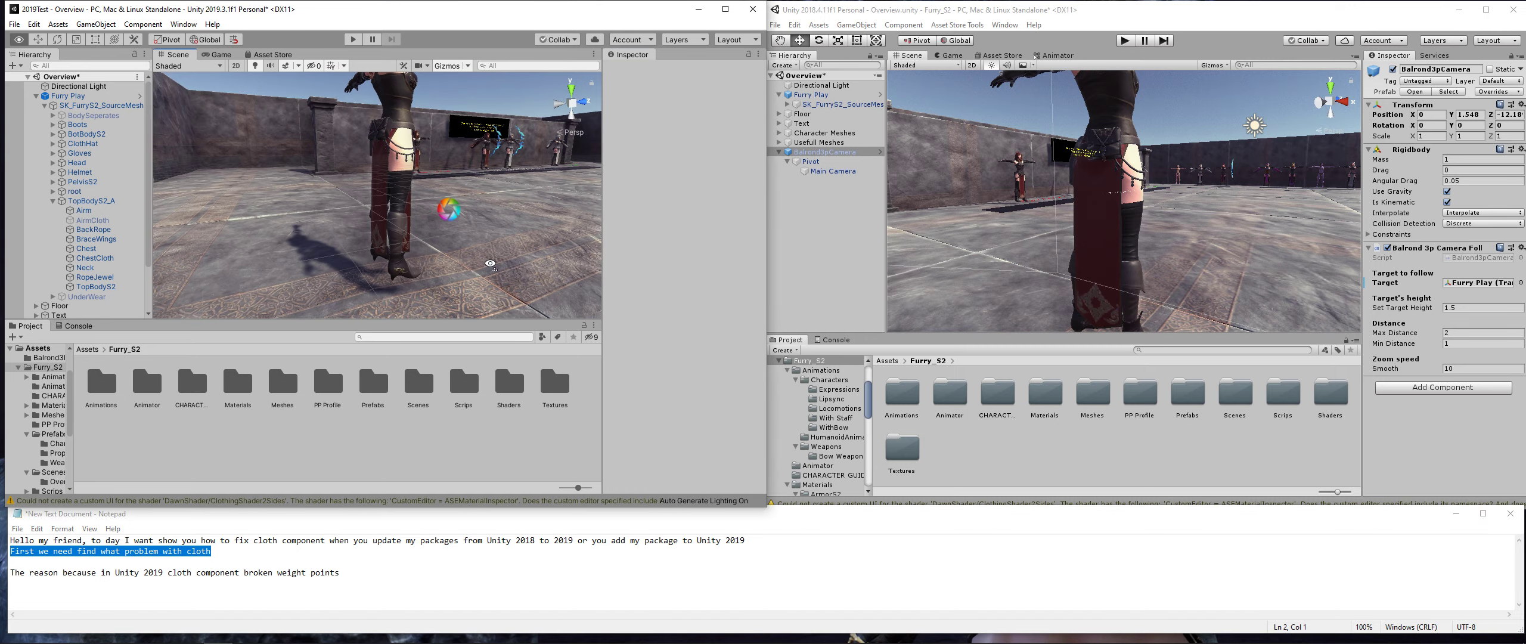
{"action": "left_click", "coordinate": [353, 39]}
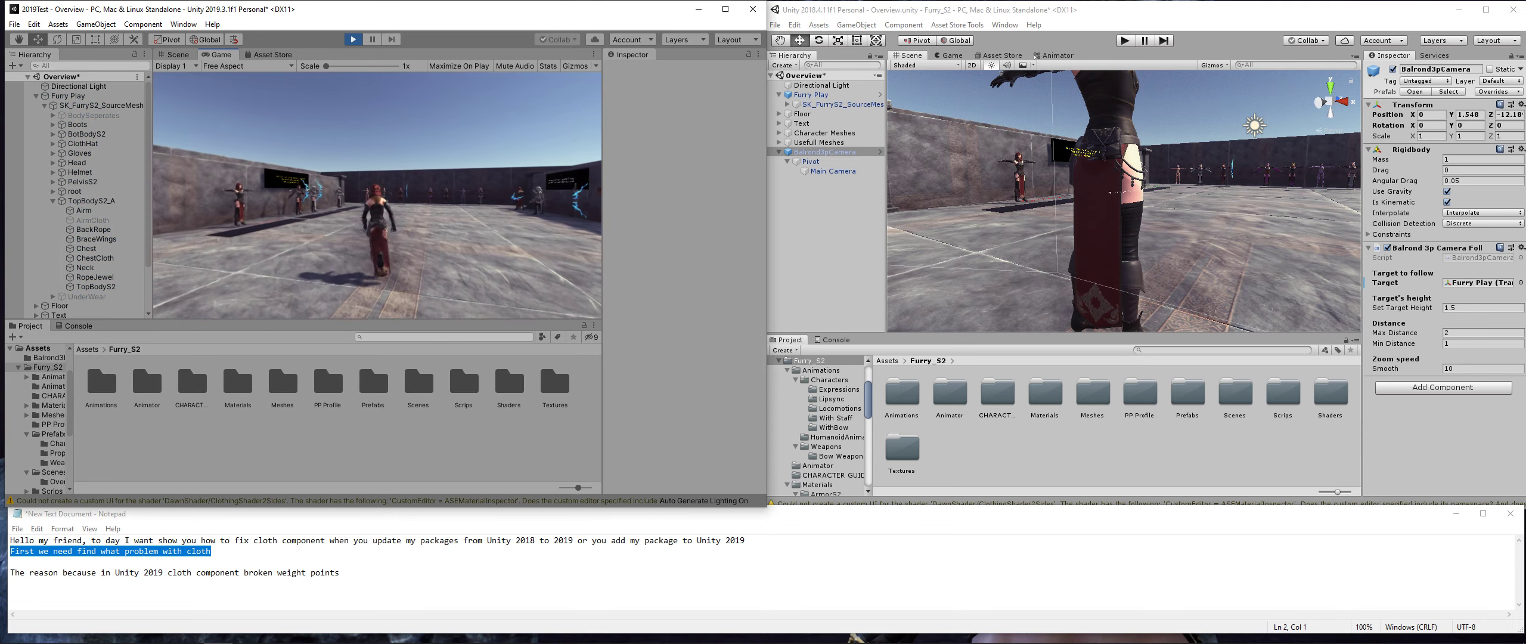
{"action": "key", "text": "d"}
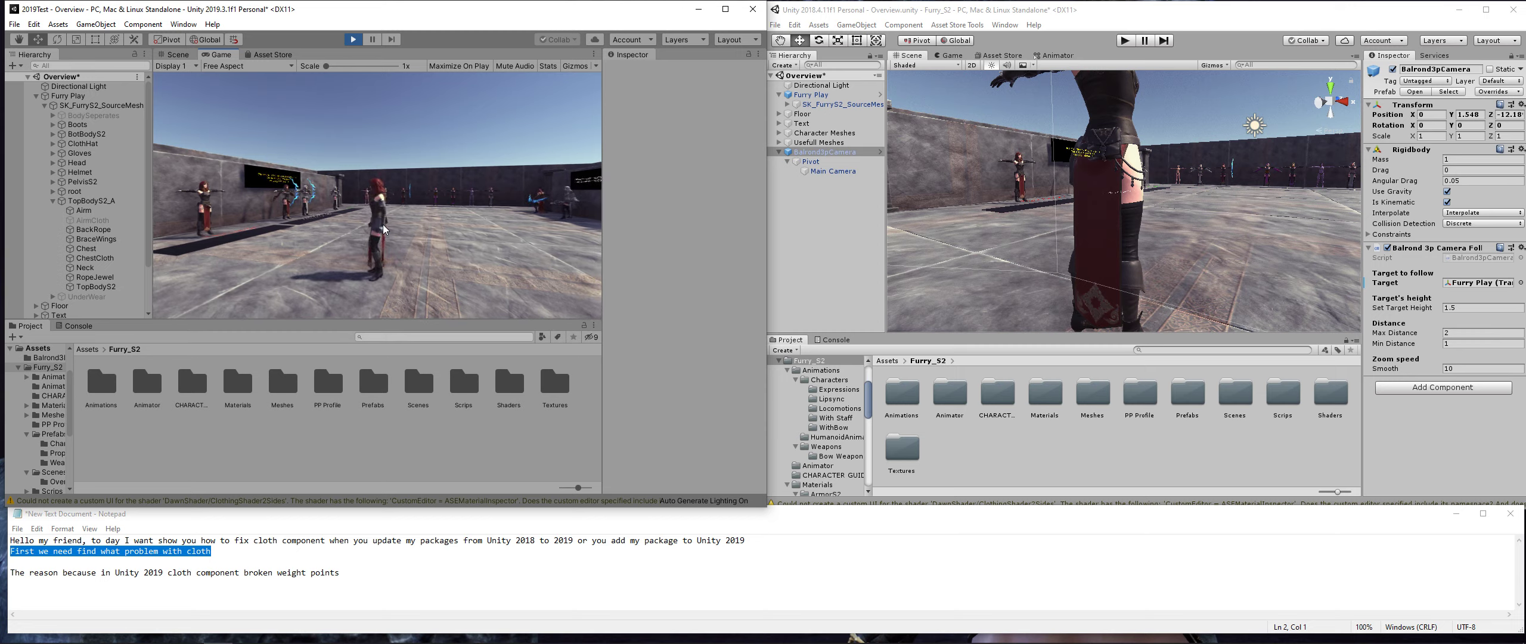
{"action": "key", "text": "w"}
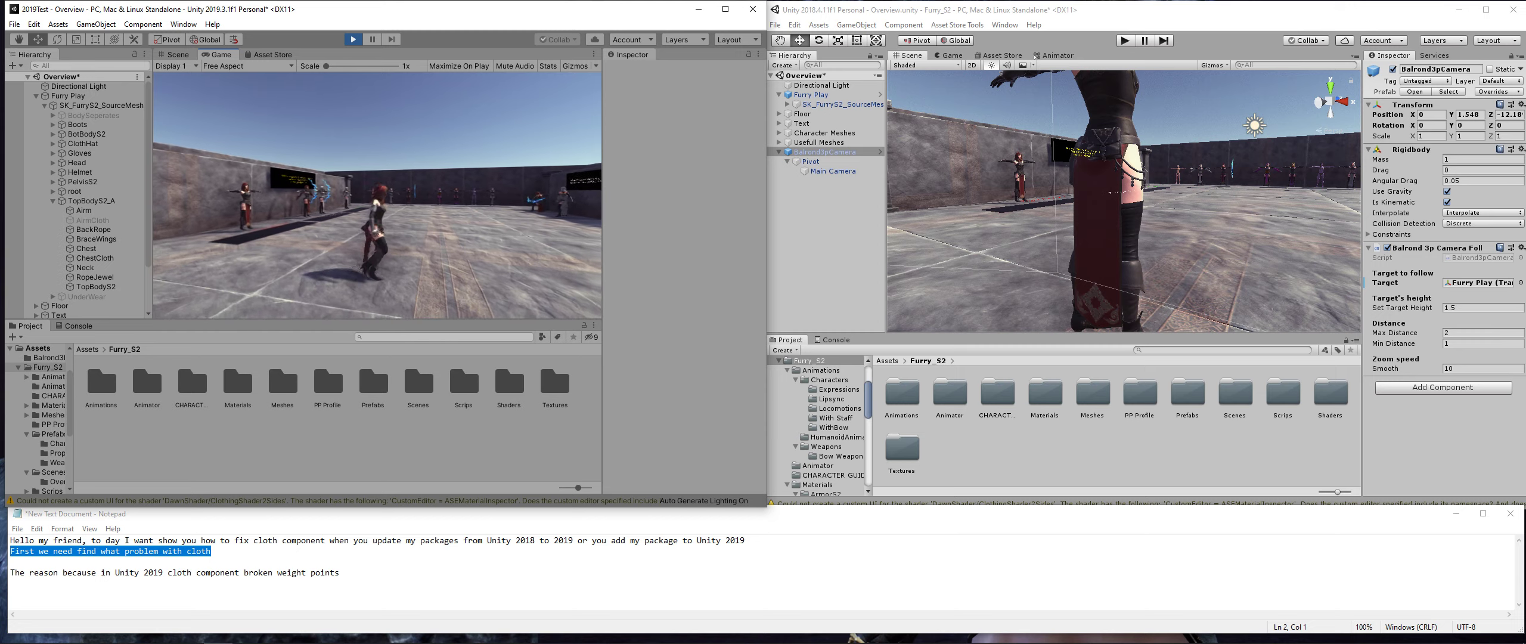
{"action": "key", "text": "s"}
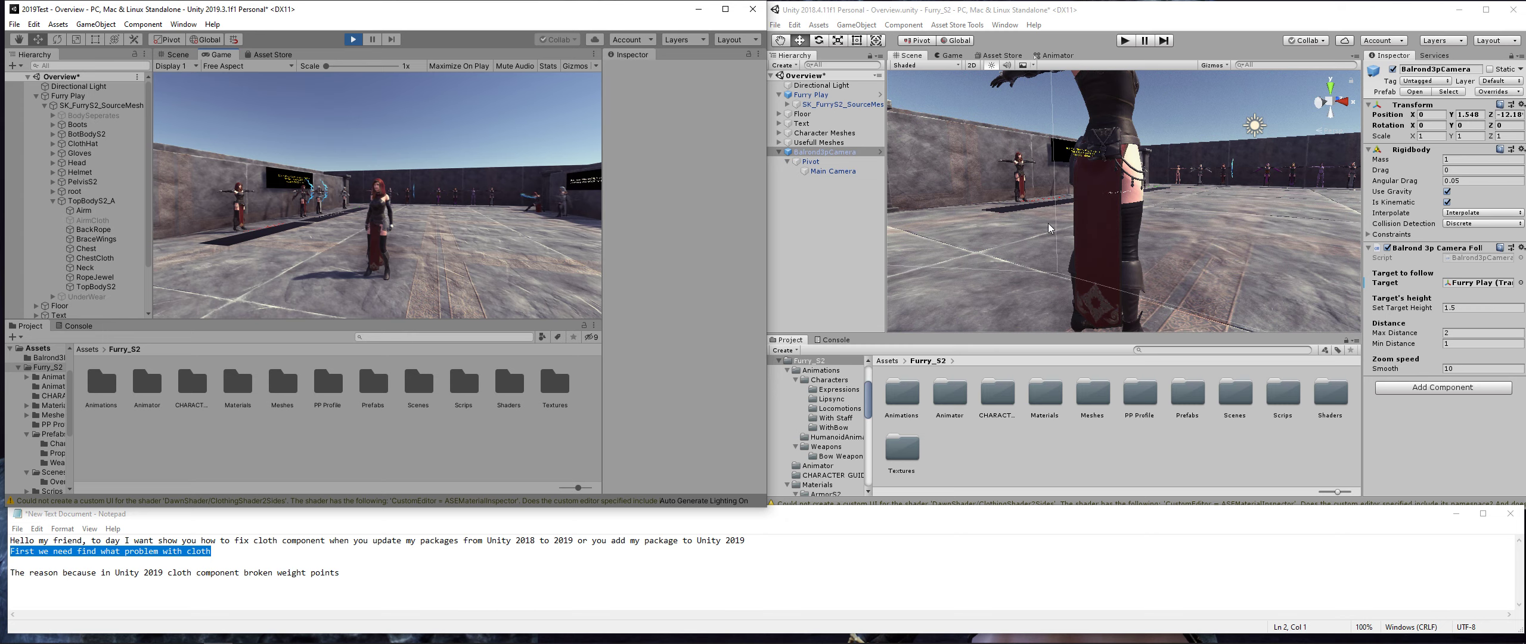
- Play the Unity 2018 project and run the character around for comparison
{"action": "left_click", "coordinate": [1126, 40]}
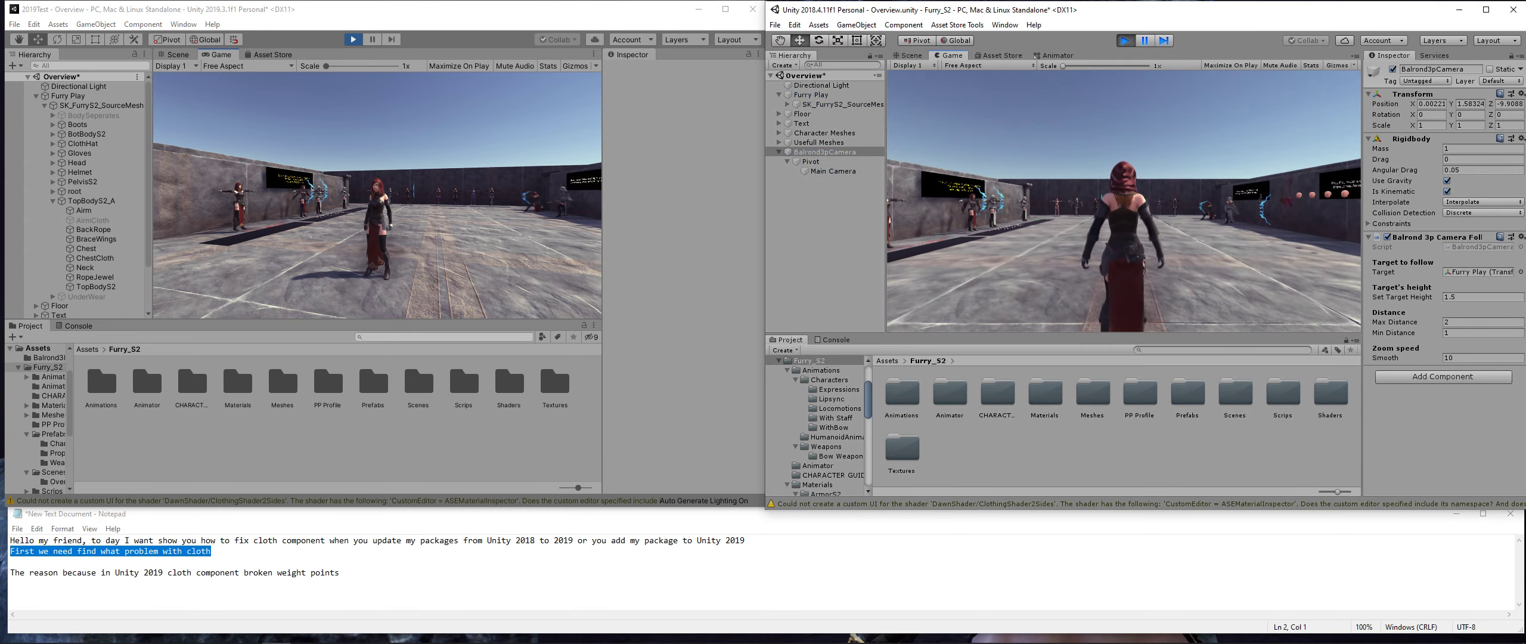
{"action": "key", "text": "w"}
{"action": "key", "text": "d"}
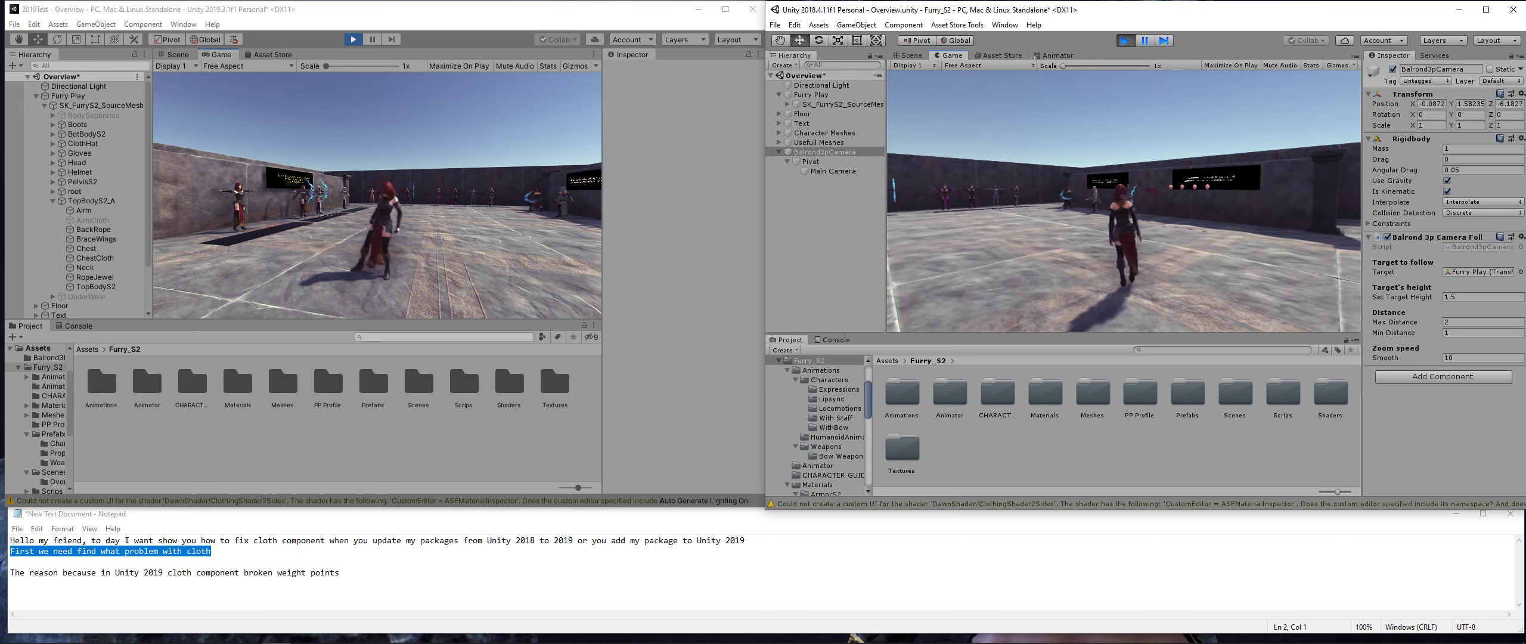
{"action": "key", "text": "s"}
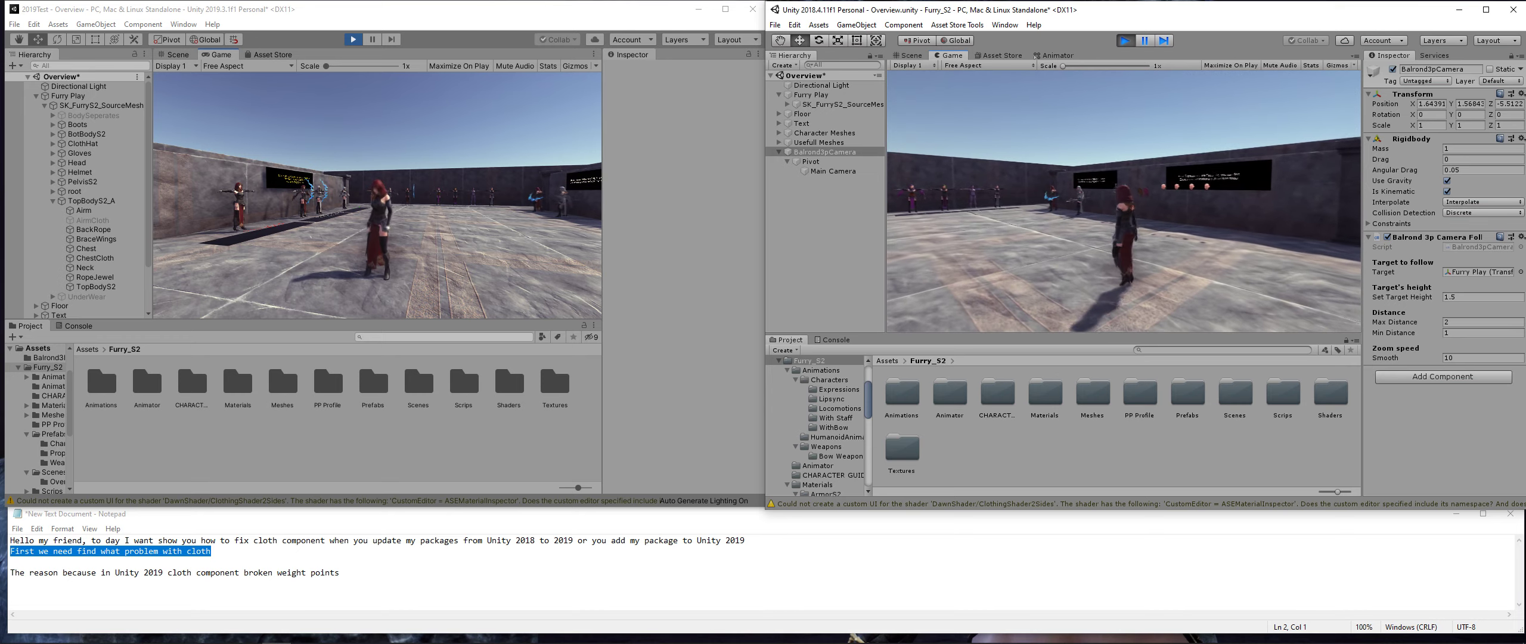
{"action": "key", "text": "s"}
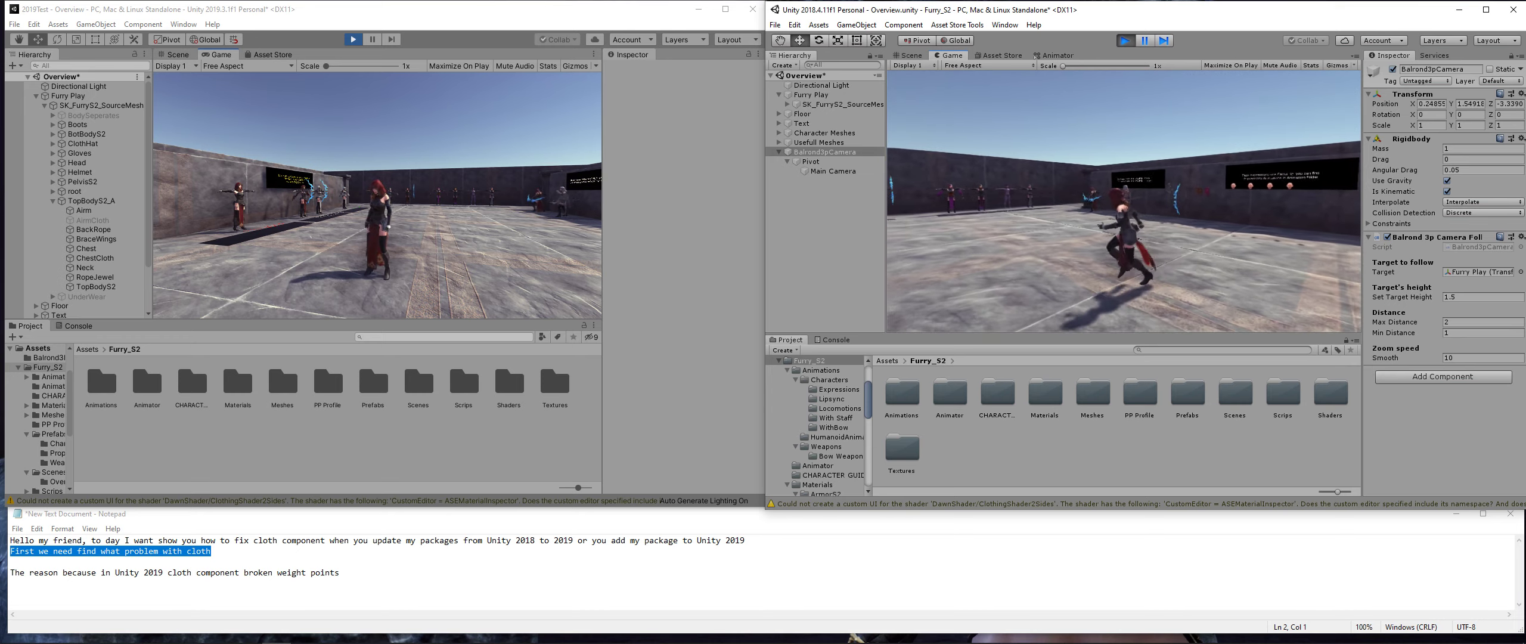
{"action": "key", "text": "a"}
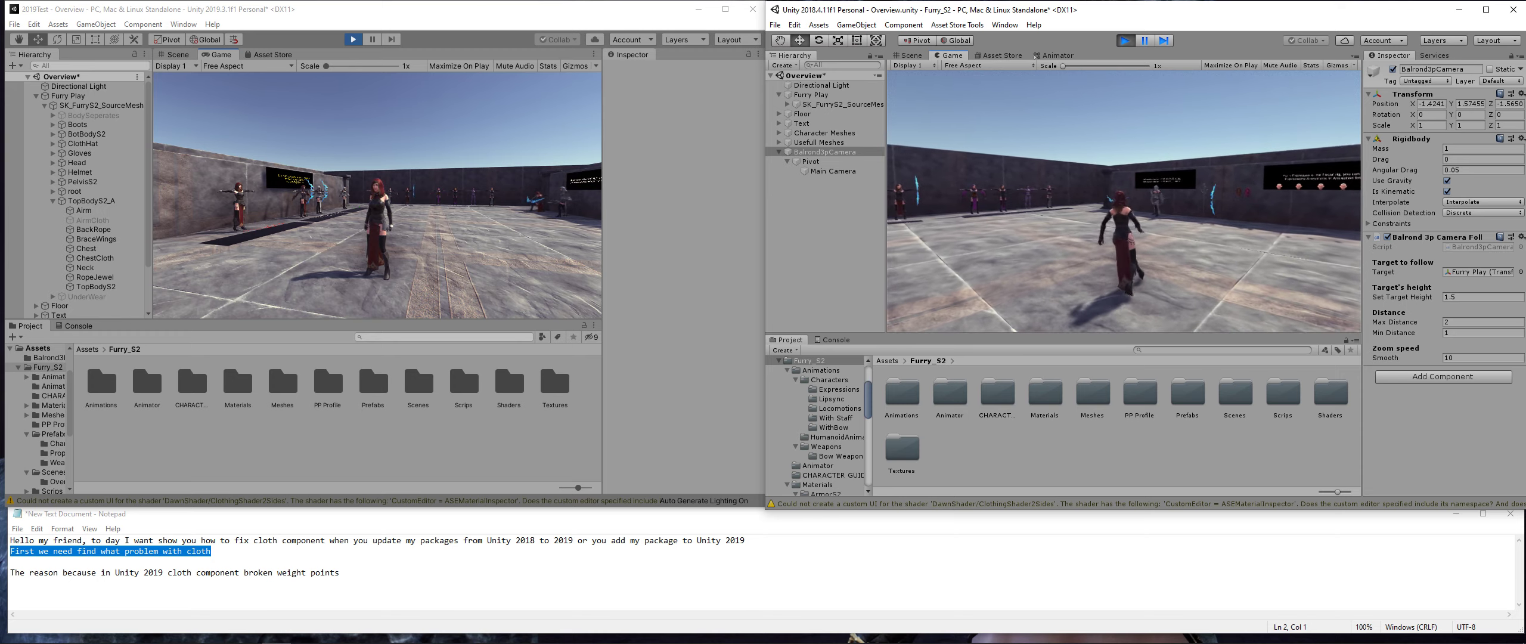
{"action": "key", "text": "w"}
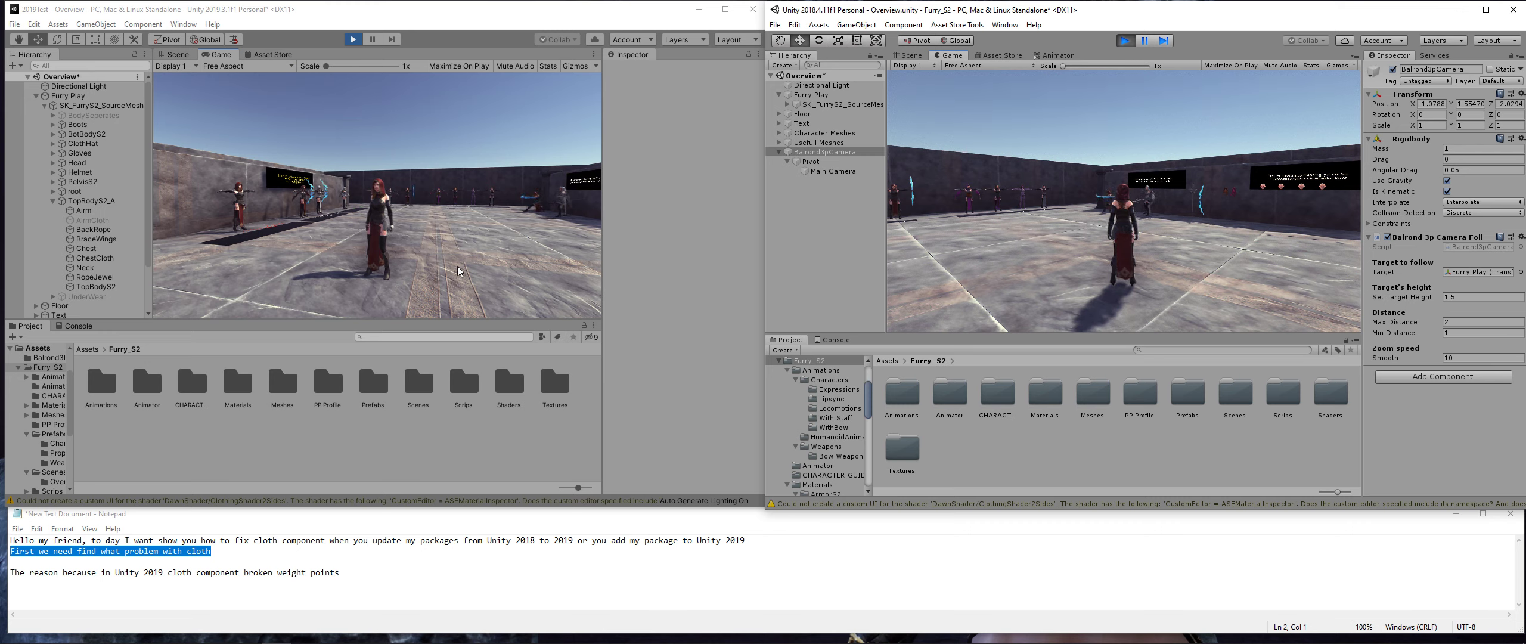
- Walk the Unity 2019 character once more, then stop play mode in both projects
{"action": "left_click", "coordinate": [375, 197]}
{"action": "key", "text": "w"}
{"action": "key", "text": "s"}
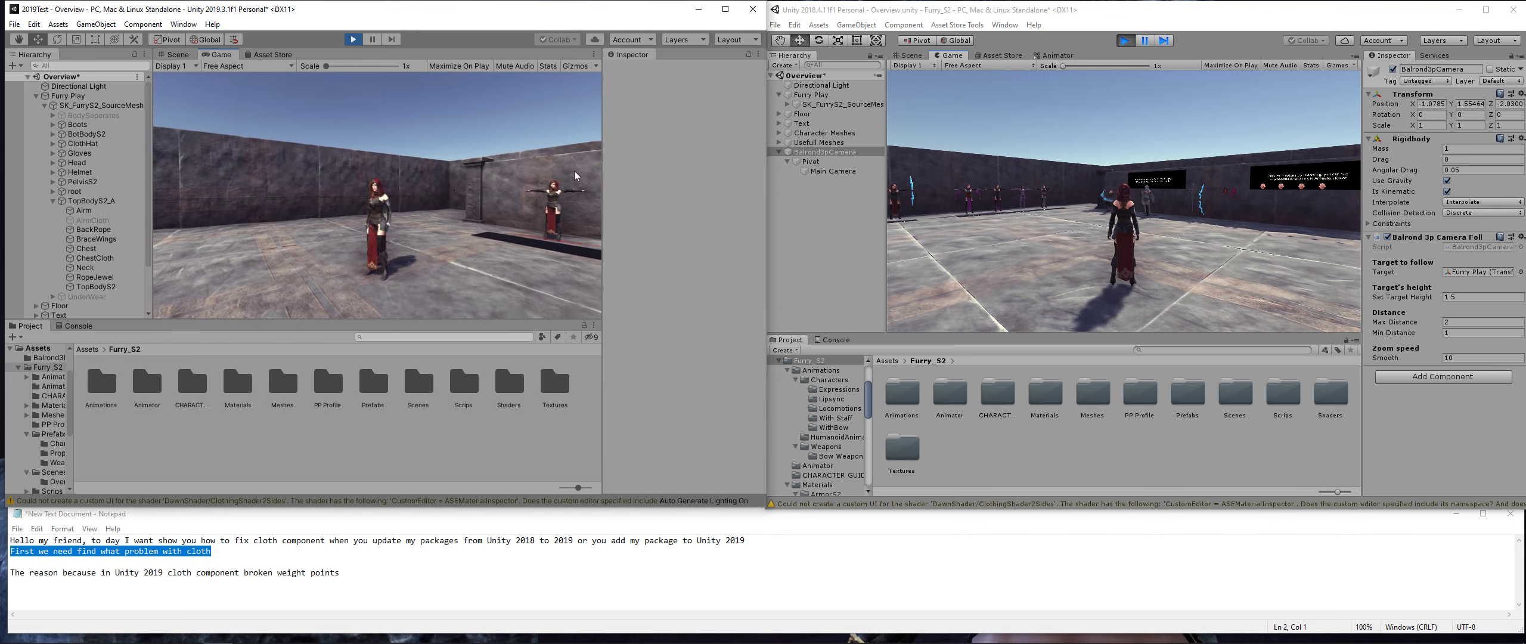
{"action": "left_click", "coordinate": [1125, 44]}
{"action": "left_click", "coordinate": [1126, 44]}
{"action": "left_click", "coordinate": [353, 39]}
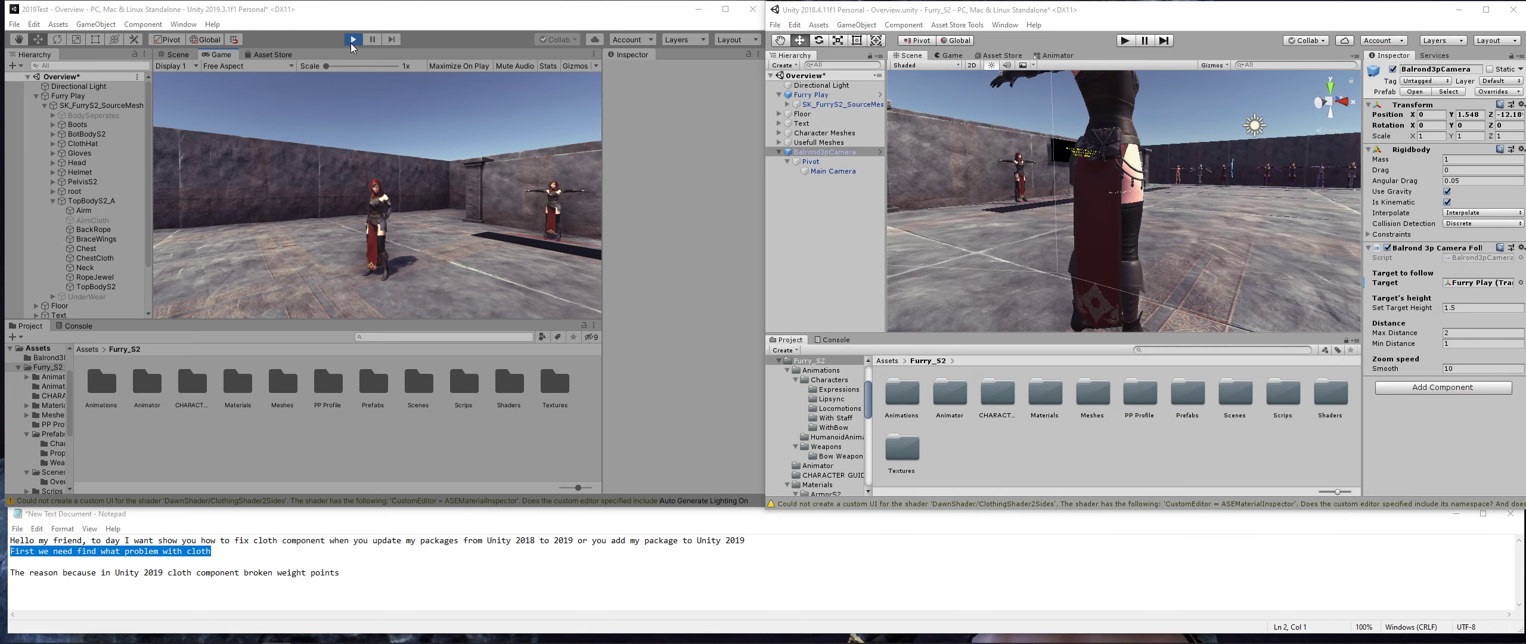
- Select ChestCloth in Unity 2019 and show its cloth constraints in Edit Constraints mode
{"action": "scroll", "coordinate": [393, 149], "scroll_direction": "up", "scroll_amount": 3}
{"action": "scroll", "coordinate": [399, 179], "scroll_direction": "up", "scroll_amount": 3}
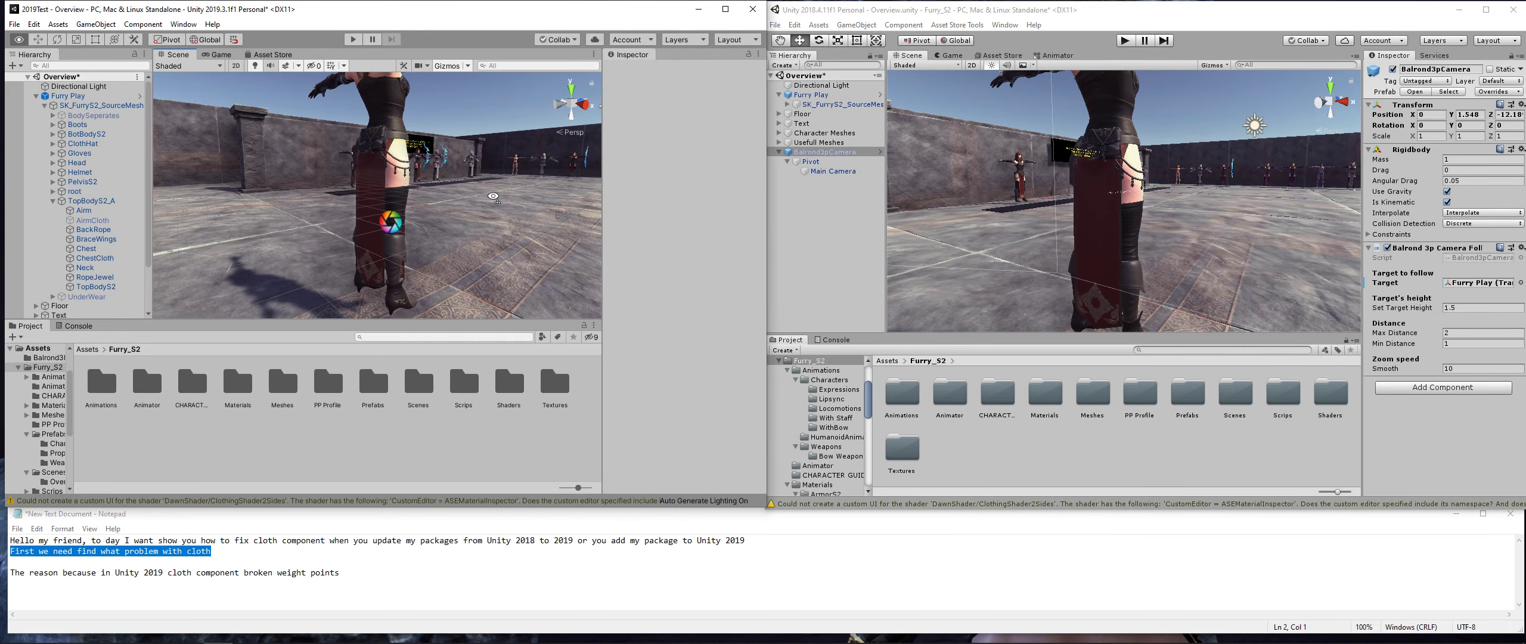
{"action": "scroll", "coordinate": [402, 209], "scroll_direction": "up", "scroll_amount": 3}
{"action": "scroll", "coordinate": [406, 245], "scroll_direction": "up", "scroll_amount": 2}
{"action": "left_click", "coordinate": [386, 265]}
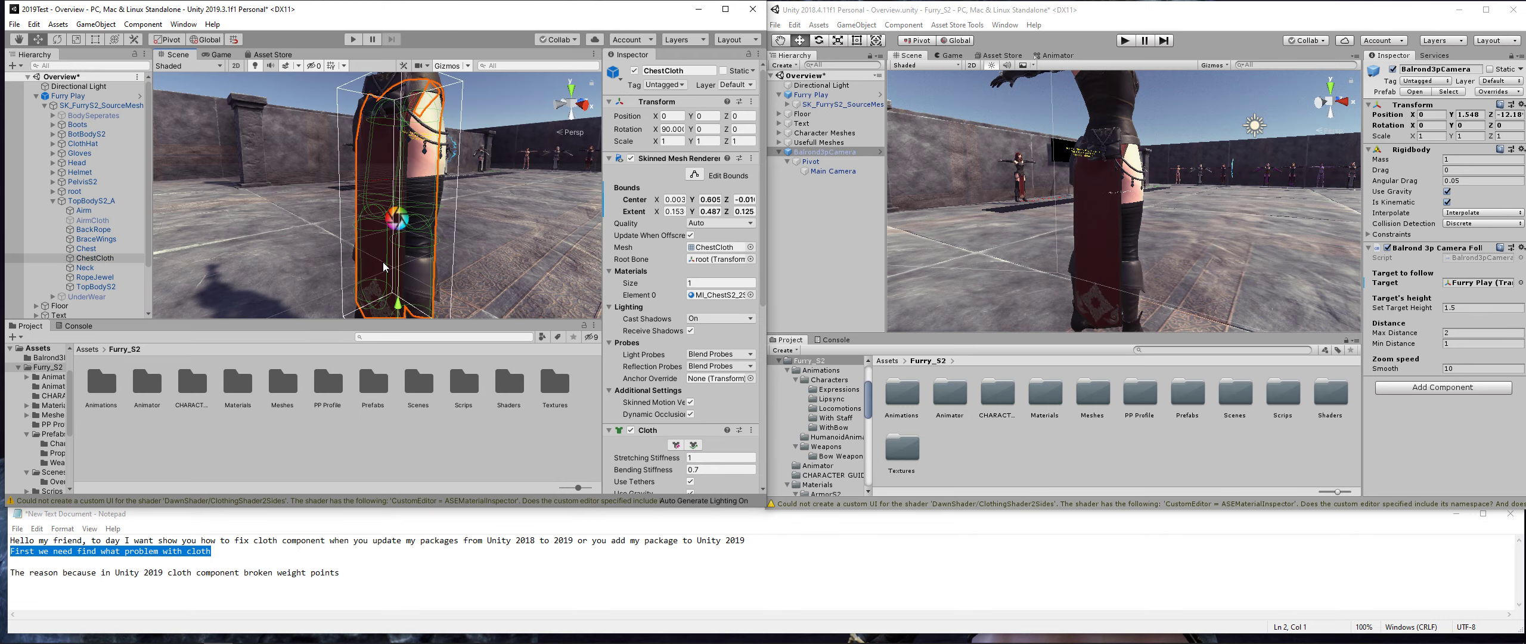
{"action": "scroll", "coordinate": [690, 235], "scroll_direction": "down", "scroll_amount": 3}
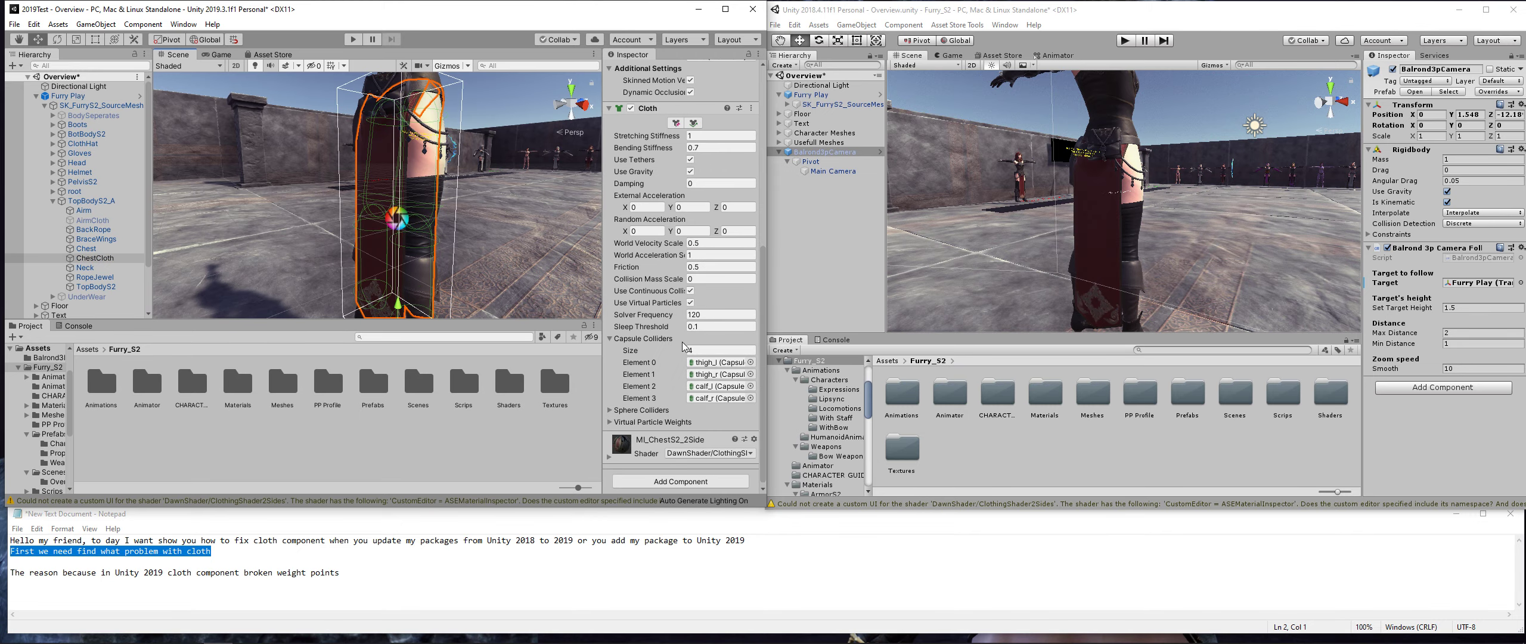
{"action": "scroll", "coordinate": [675, 230], "scroll_direction": "down", "scroll_amount": 3}
{"action": "left_click", "coordinate": [676, 230]}
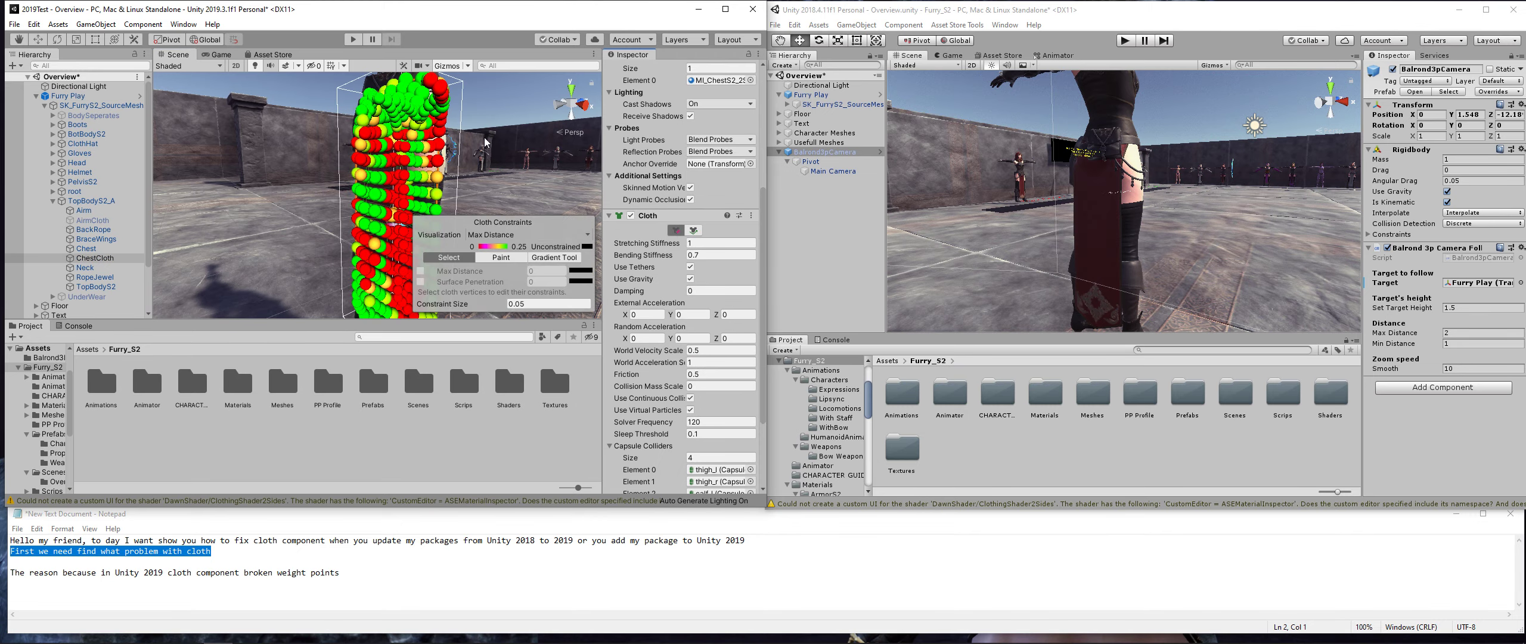
{"action": "mouse_move", "coordinate": [490, 149]}
{"action": "left_mouse_down", "text": "alt"}
{"action": "mouse_move", "coordinate": [407, 156]}
{"action": "mouse_move", "coordinate": [332, 128]}
{"action": "left_mouse_up", "text": "alt"}
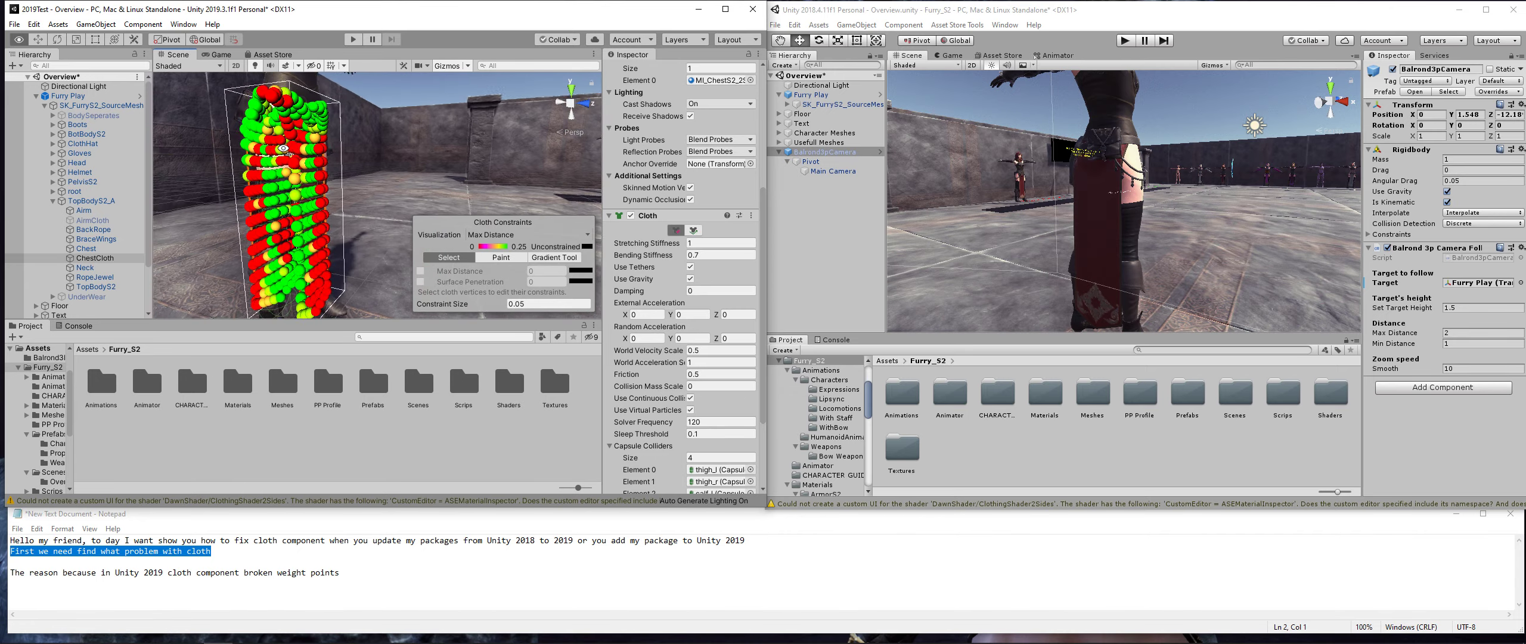
- Select ChestCloth in Unity 2018, show its constraints, and orbit both Scene views to compare
{"action": "left_click", "coordinate": [1102, 205]}
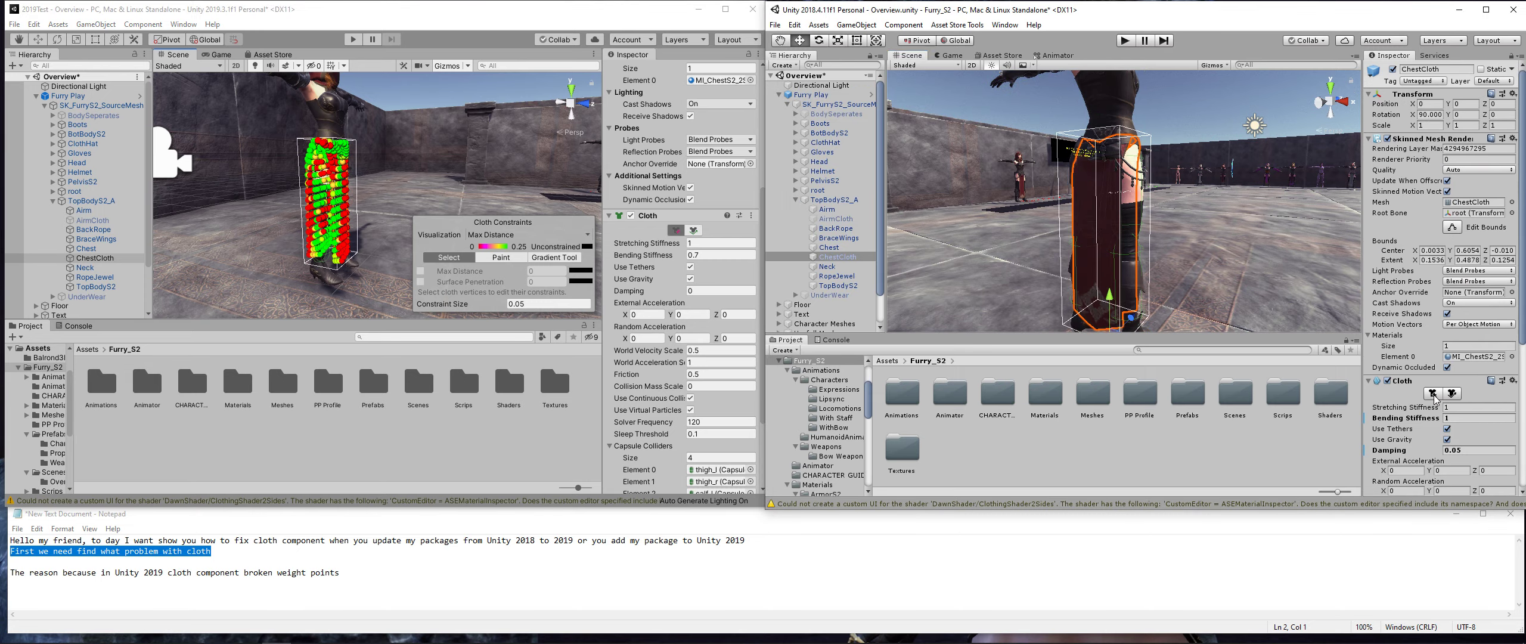
{"action": "left_click", "coordinate": [1433, 393]}
{"action": "mouse_move", "coordinate": [1073, 167]}
{"action": "left_mouse_down", "text": "alt"}
{"action": "mouse_move", "coordinate": [980, 167]}
{"action": "mouse_move", "coordinate": [951, 183]}
{"action": "left_mouse_up", "text": "alt"}
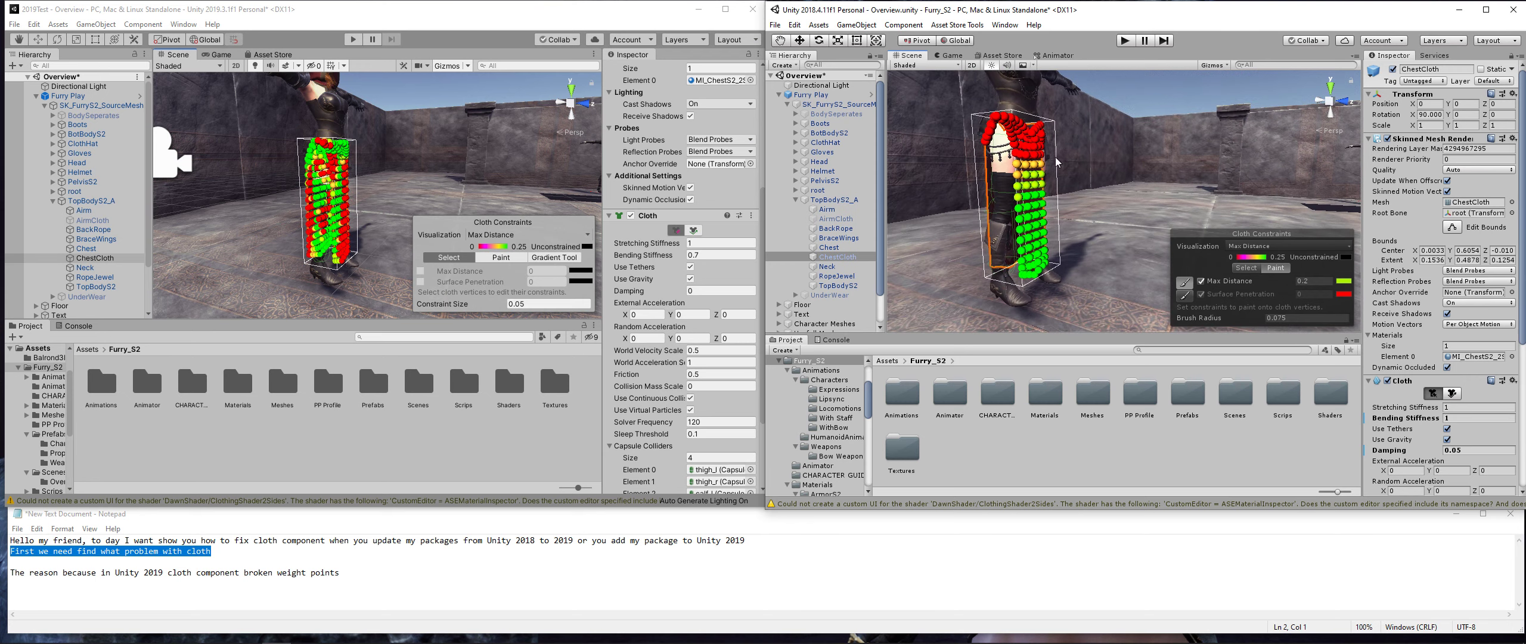
{"action": "mouse_move", "coordinate": [1055, 157]}
{"action": "left_mouse_down", "text": "alt"}
{"action": "mouse_move", "coordinate": [1308, 186]}
{"action": "mouse_move", "coordinate": [1152, 188]}
{"action": "left_mouse_up", "text": "alt"}
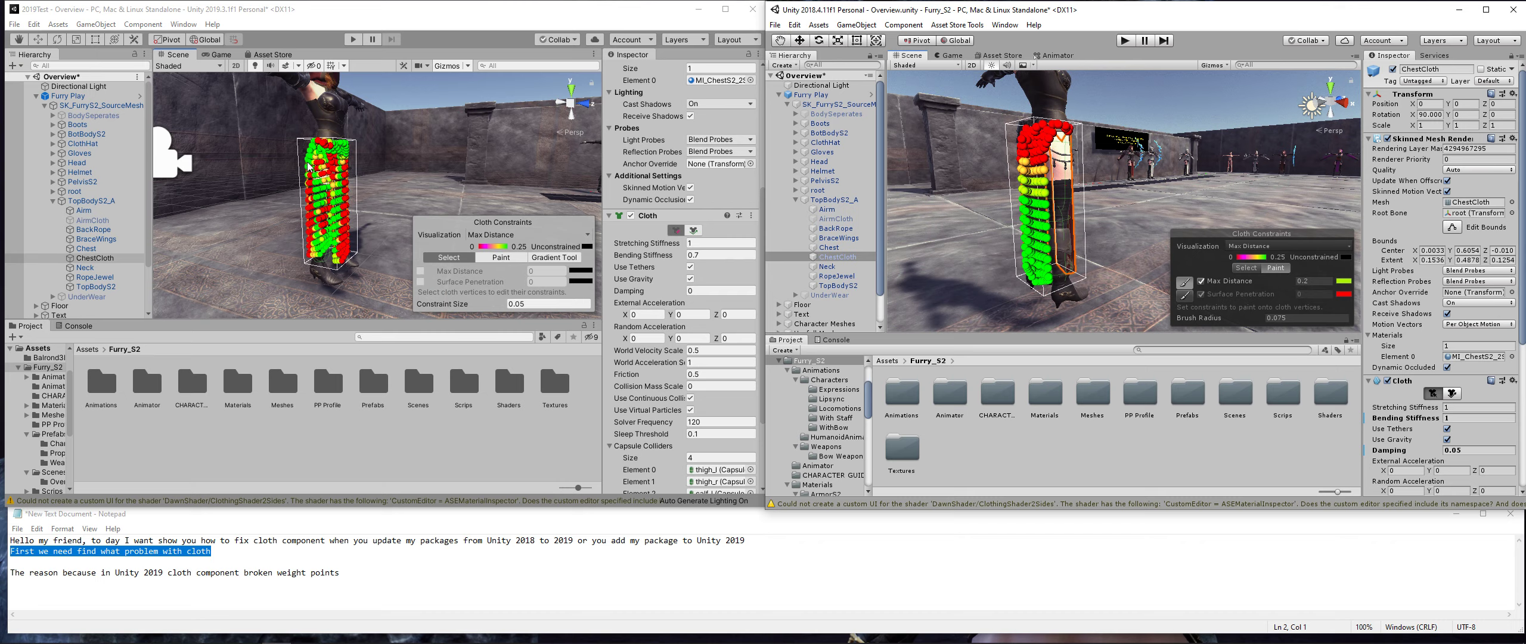
{"action": "left_click_drag", "start_coordinate": [338, 207], "coordinate": [185, 543], "text": "alt"}
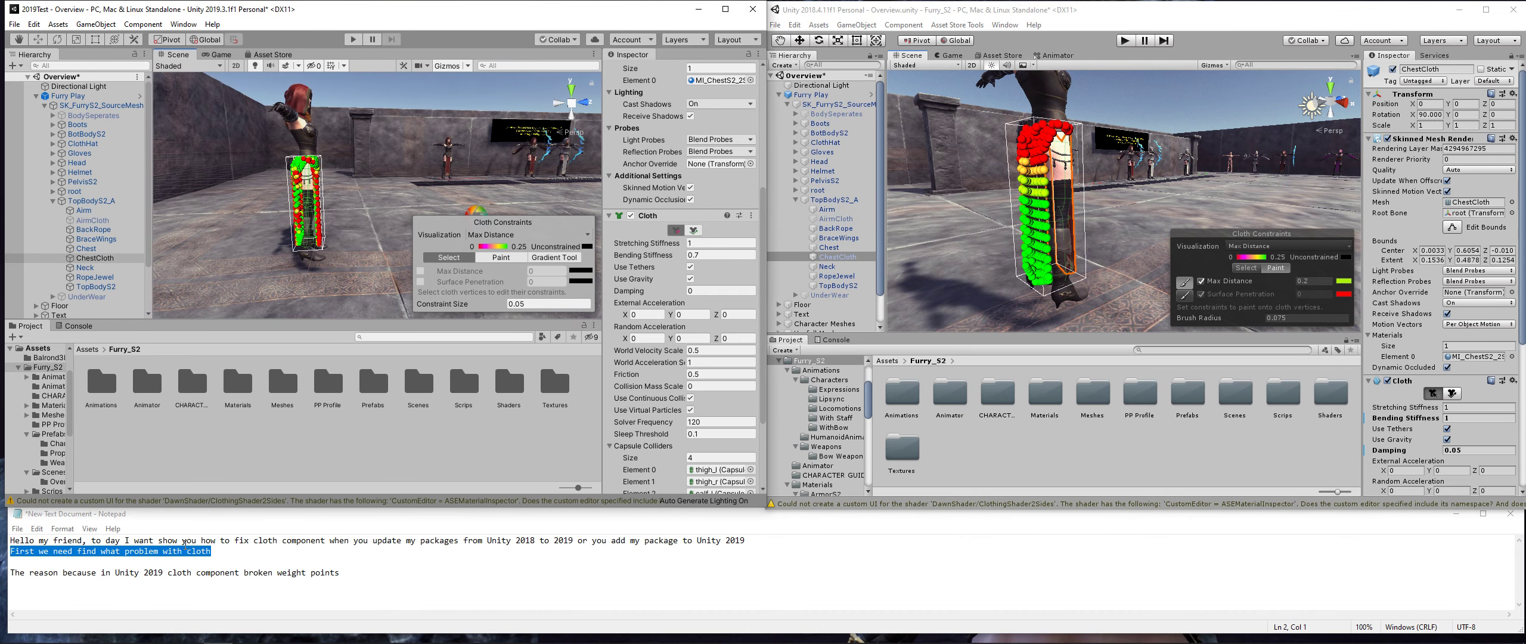
{"action": "left_click", "coordinate": [15, 573]}
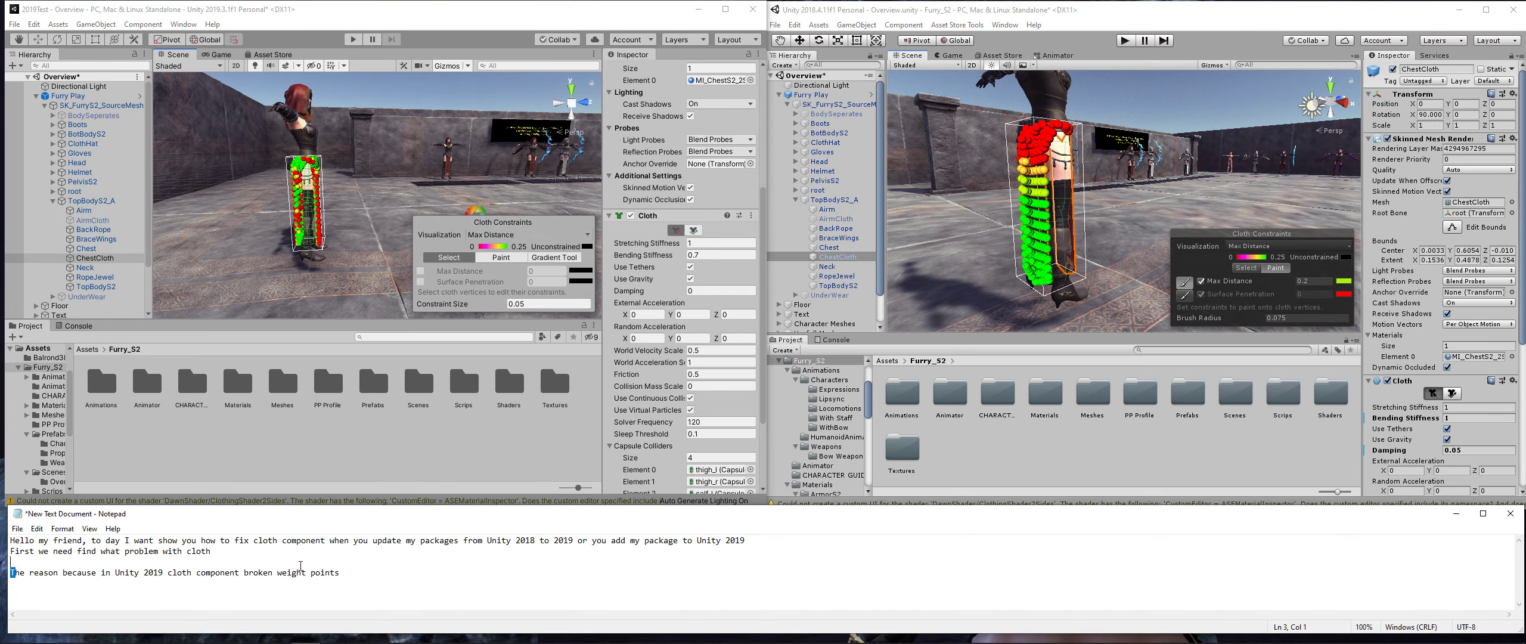
- Highlight the note about Unity 2019 breaking cloth weight points, then move the 2019 camera closer to the character
{"action": "mouse_move", "coordinate": [301, 565]}
{"action": "left_mouse_down"}
{"action": "mouse_move", "coordinate": [343, 574]}
{"action": "mouse_move", "coordinate": [13, 579]}
{"action": "left_mouse_up"}
{"action": "left_click_drag", "start_coordinate": [340, 573], "coordinate": [107, 572]}
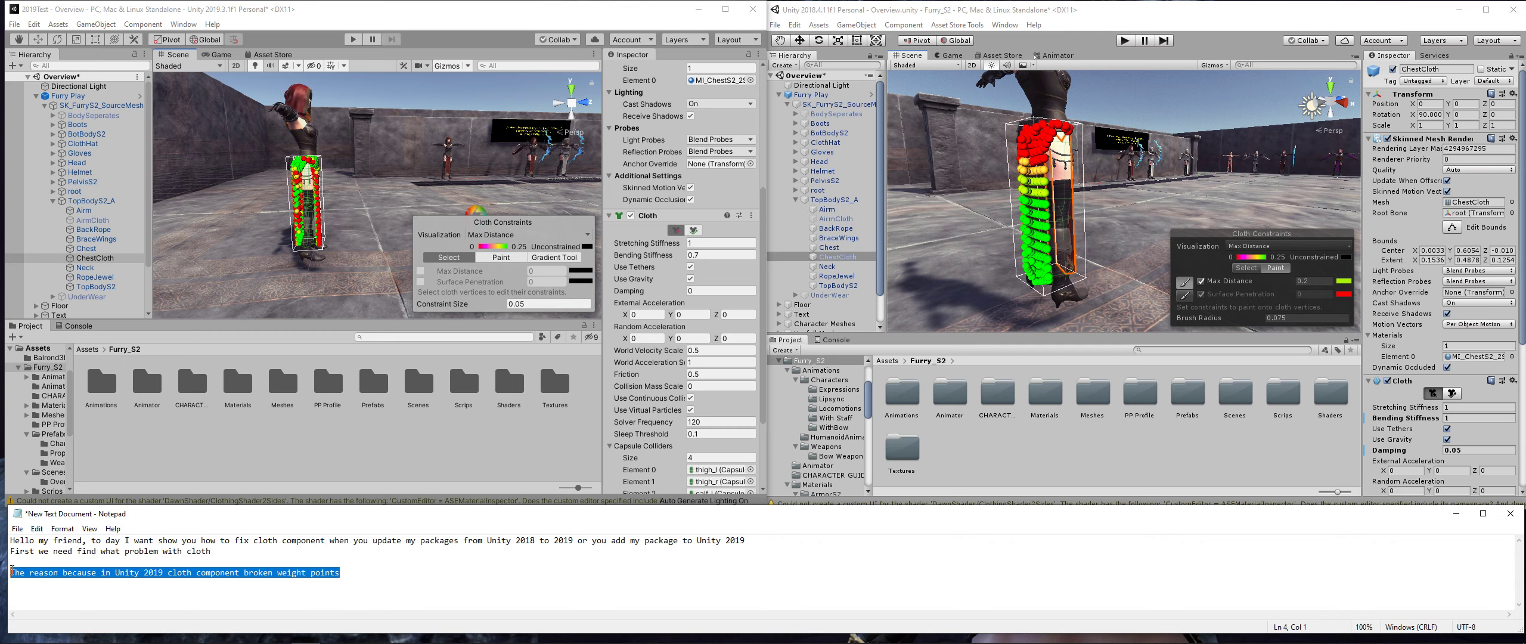
{"action": "left_click", "coordinate": [164, 573]}
{"action": "type", "text": "Now fixing it"}
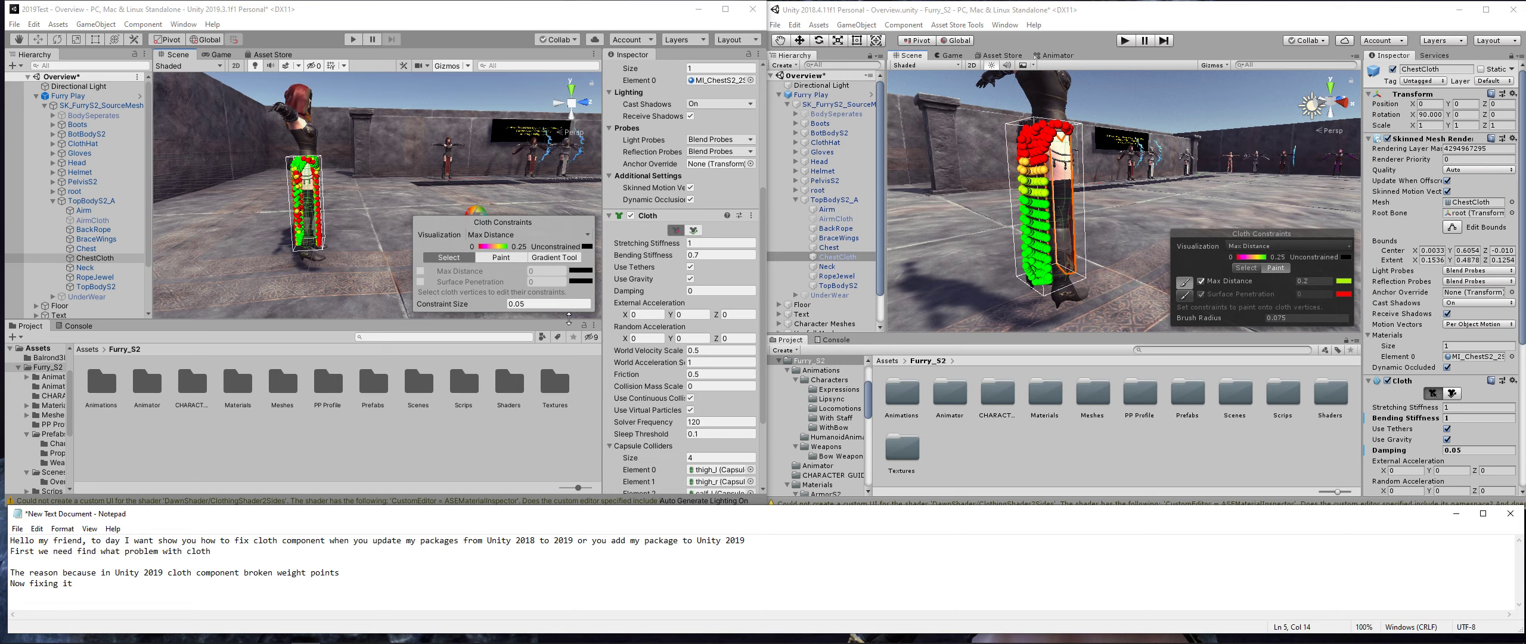
{"action": "left_click", "coordinate": [382, 336]}
{"action": "right_click_drag", "start_coordinate": [270, 201], "coordinate": [432, 225]}
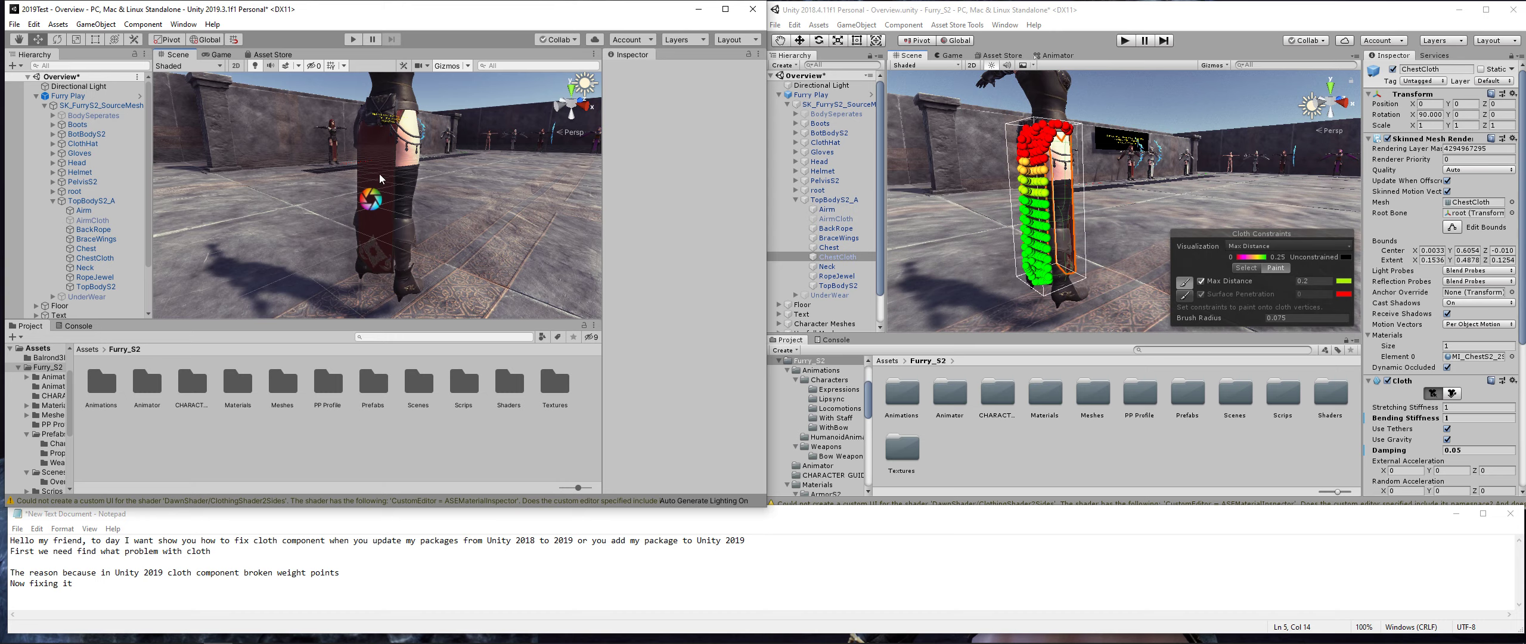
- Select ChestCloth, enter constraint editing, and frame the cloth in the Right side view
{"action": "left_click", "coordinate": [379, 174]}
{"action": "left_click", "coordinate": [379, 174]}
{"action": "scroll", "coordinate": [679, 389], "scroll_direction": "down", "scroll_amount": 3}
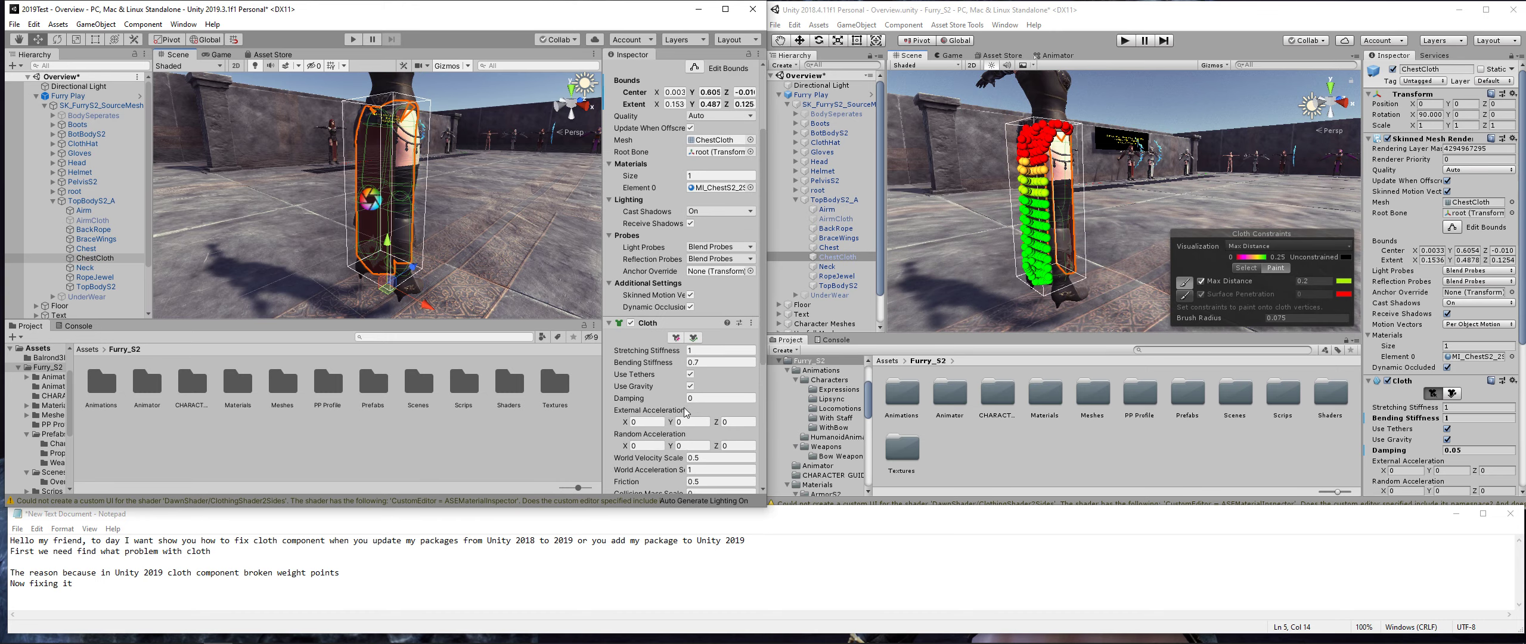
{"action": "left_click", "coordinate": [678, 338]}
{"action": "right_click_drag", "start_coordinate": [477, 155], "coordinate": [551, 130]}
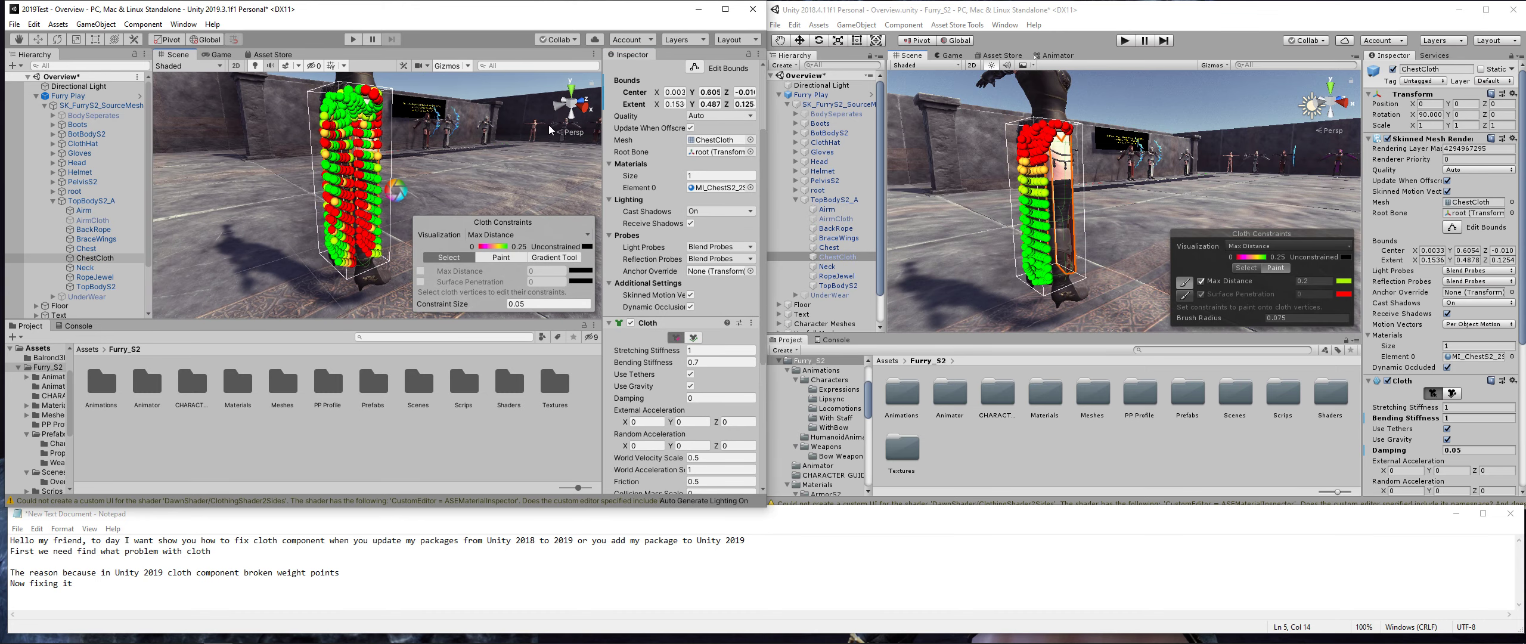
{"action": "left_click", "coordinate": [577, 112]}
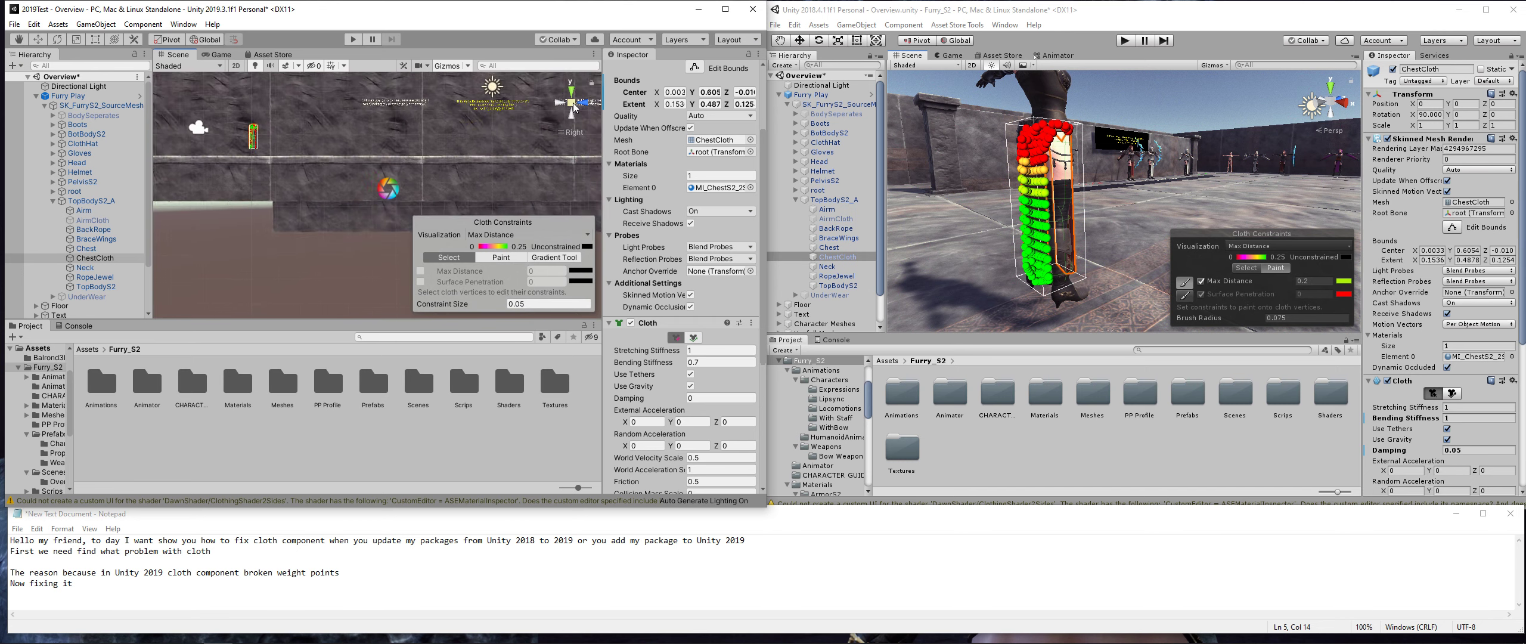
{"action": "key", "text": "f"}
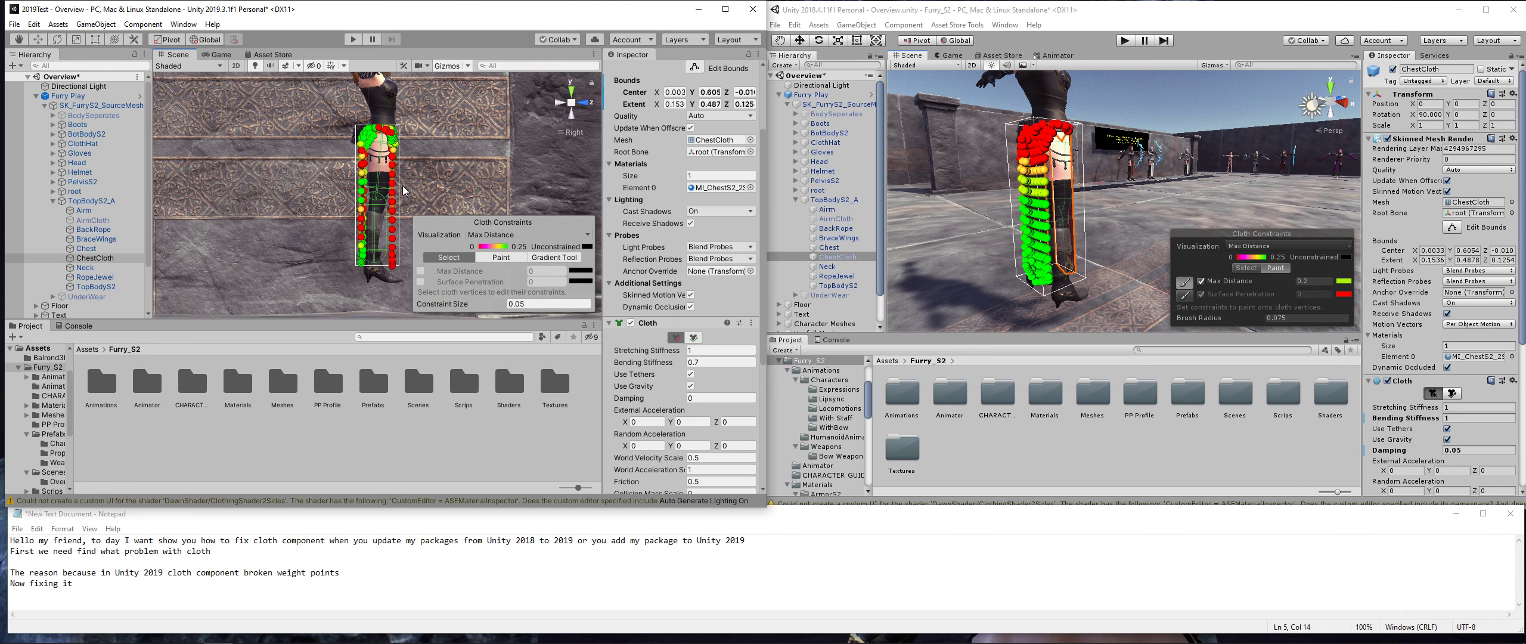
- Turn off Manipulate Backfaces in the constraint Visualization options
{"action": "left_click", "coordinate": [506, 235]}
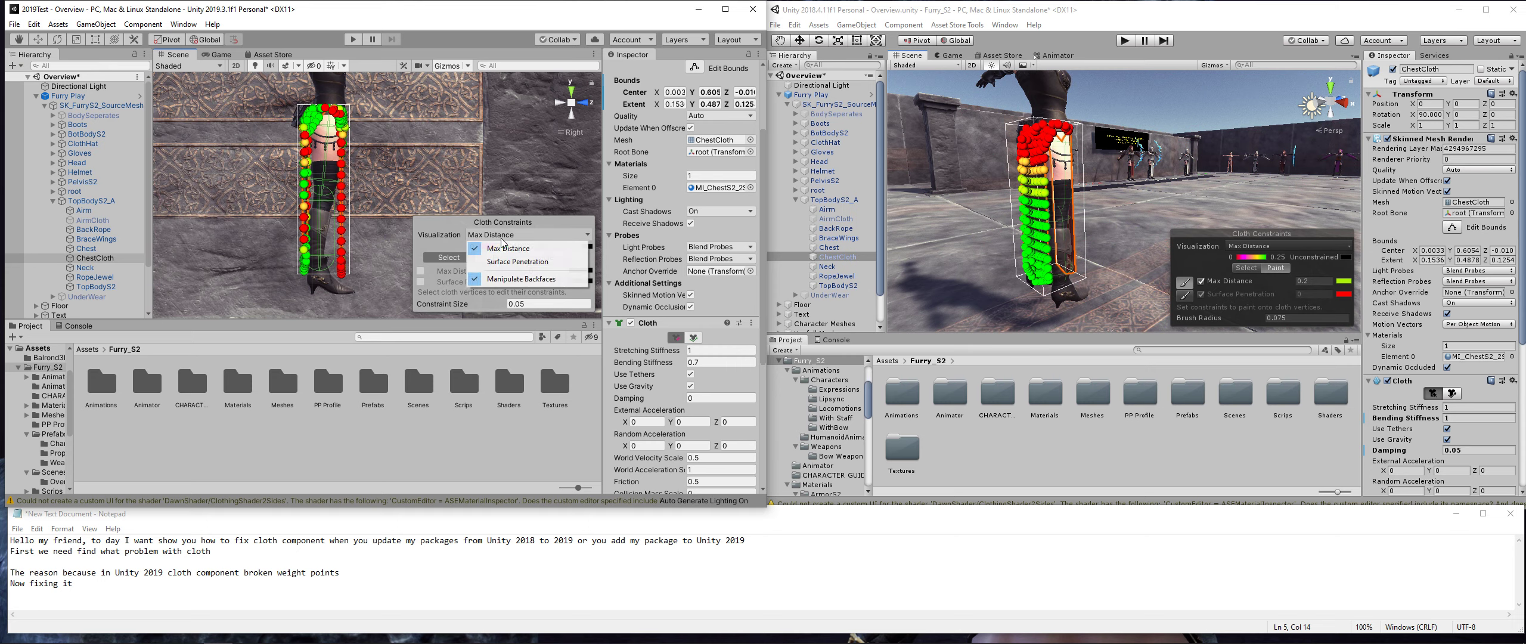
{"action": "left_click", "coordinate": [488, 280]}
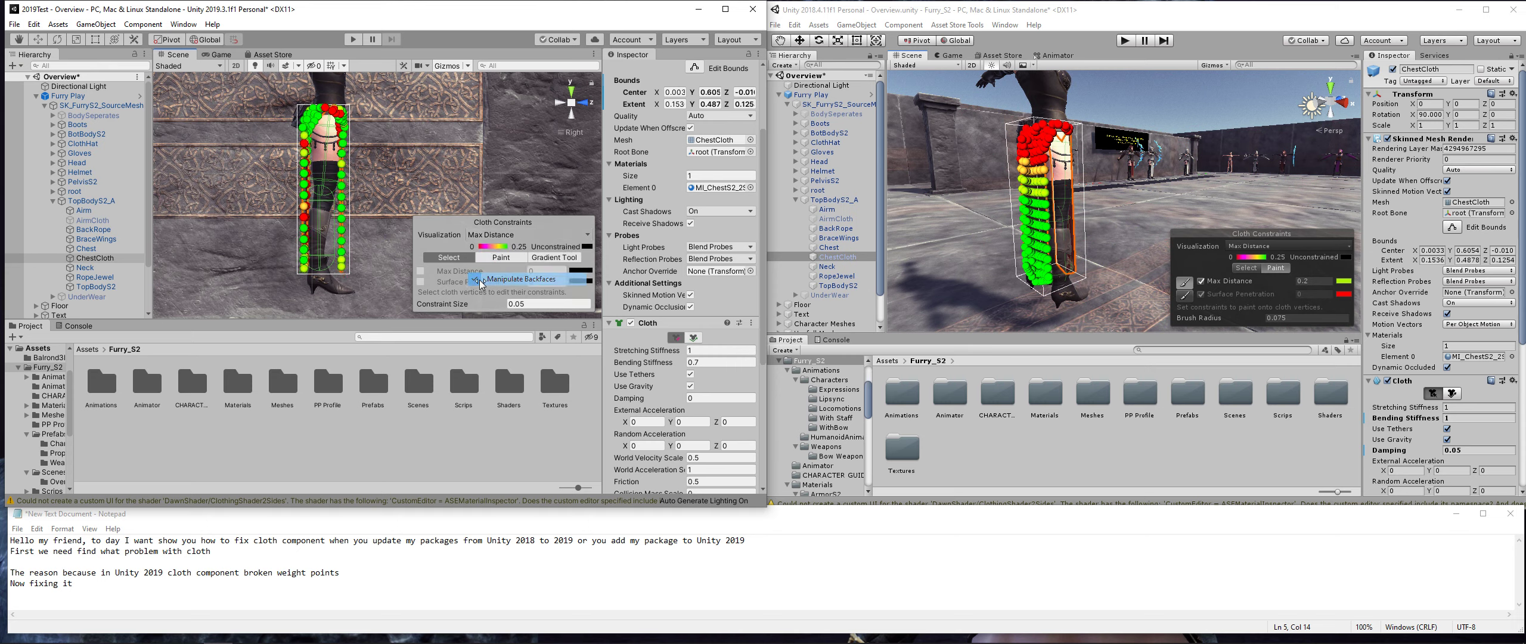
{"action": "left_click", "coordinate": [517, 235]}
{"action": "left_click", "coordinate": [496, 279]}
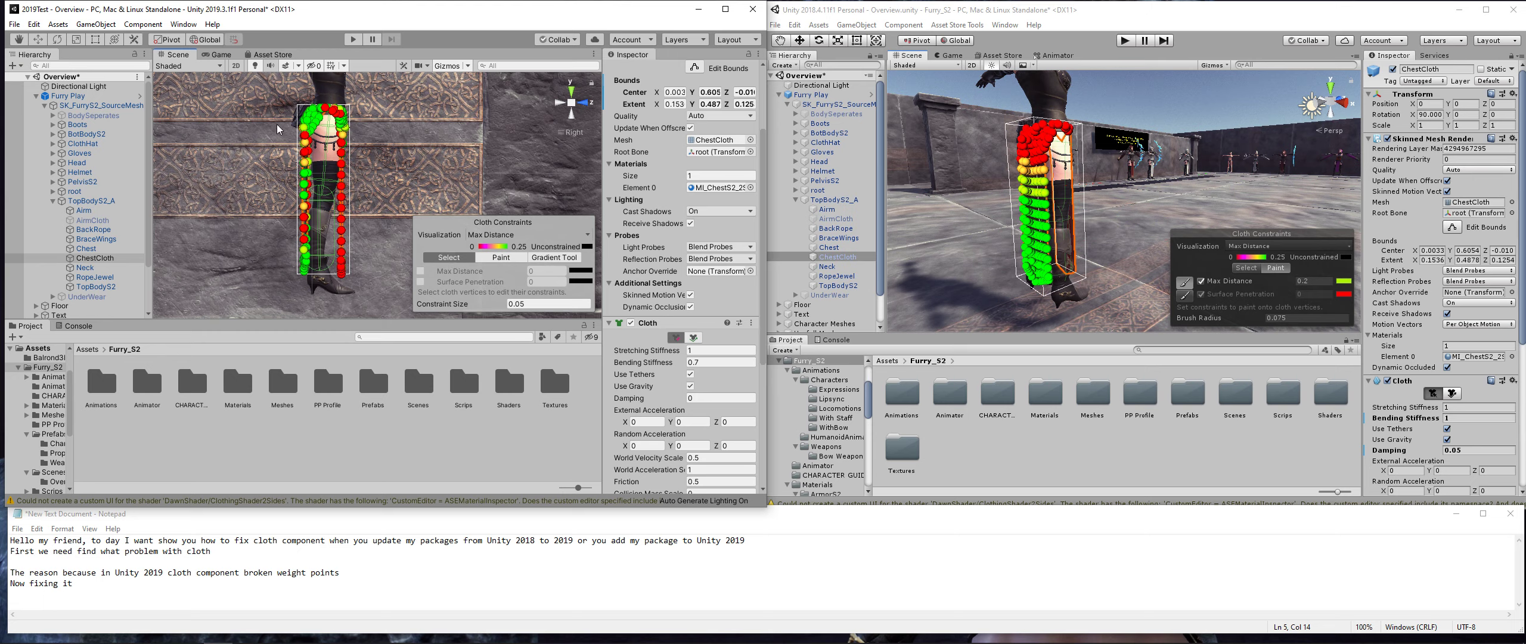
- Set Max Distance 0 on all cloth vertices and 100 on the lower vertices, then exit constraint editing
{"action": "left_click_drag", "start_coordinate": [257, 90], "coordinate": [392, 296]}
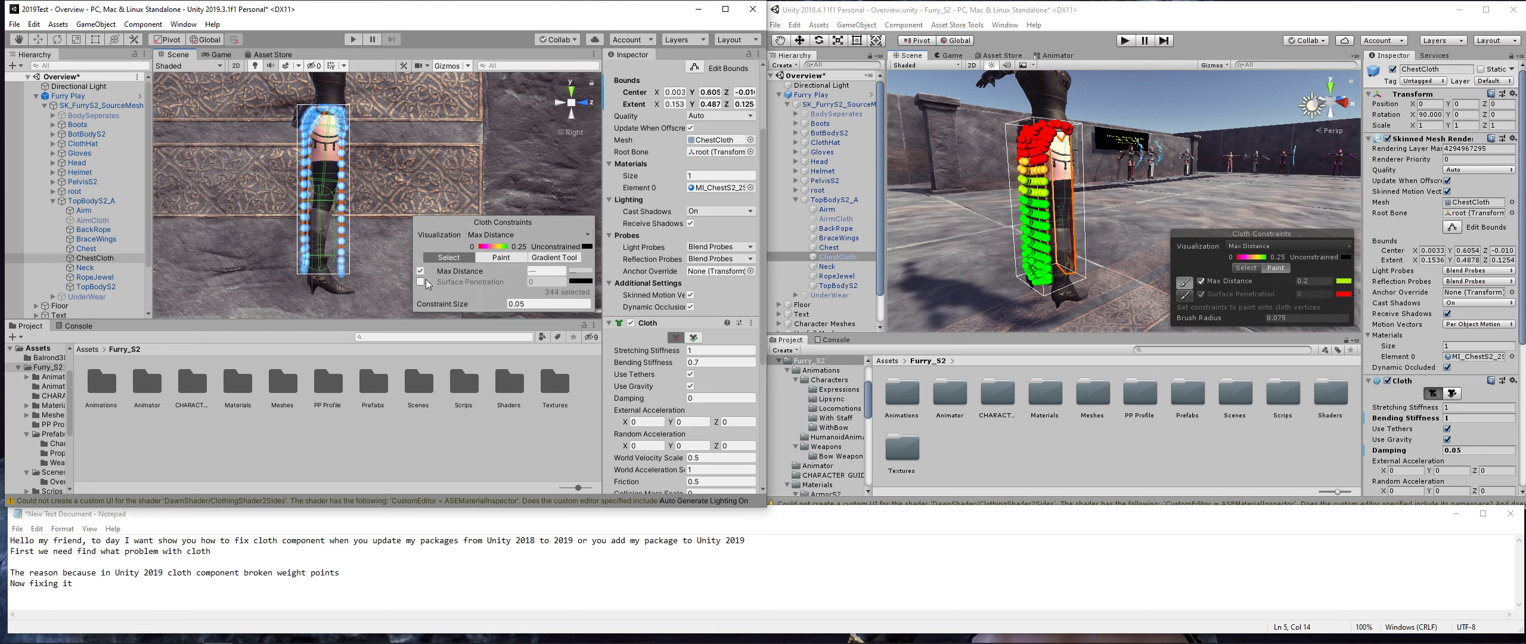
{"action": "left_click", "coordinate": [555, 271]}
{"action": "type", "text": "0"}
{"action": "left_click_drag", "start_coordinate": [390, 301], "coordinate": [389, 220]}
{"action": "left_click_drag", "start_coordinate": [380, 280], "coordinate": [236, 156]}
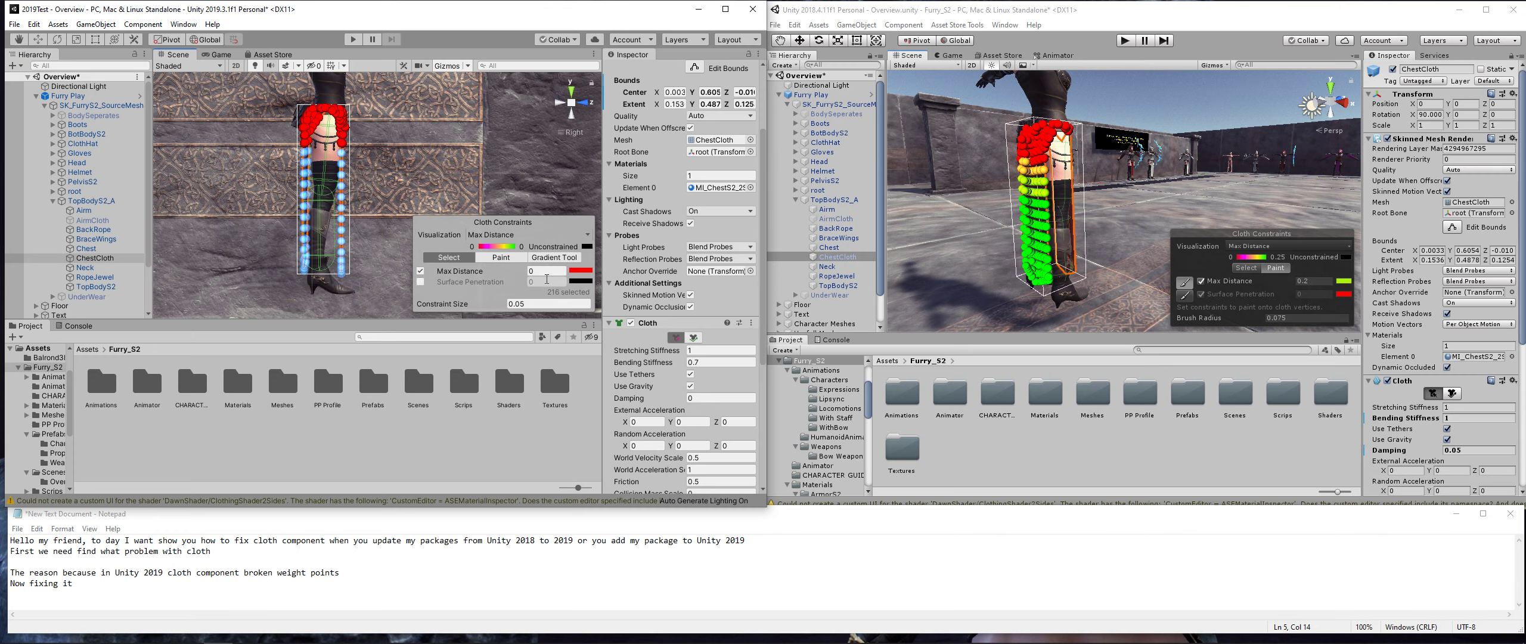
{"action": "left_click", "coordinate": [543, 271]}
{"action": "left_click", "coordinate": [676, 338]}
- Play the scene to test the cloth, then start the note 'Now it working but need adjust some value'
{"action": "left_click", "coordinate": [353, 40]}
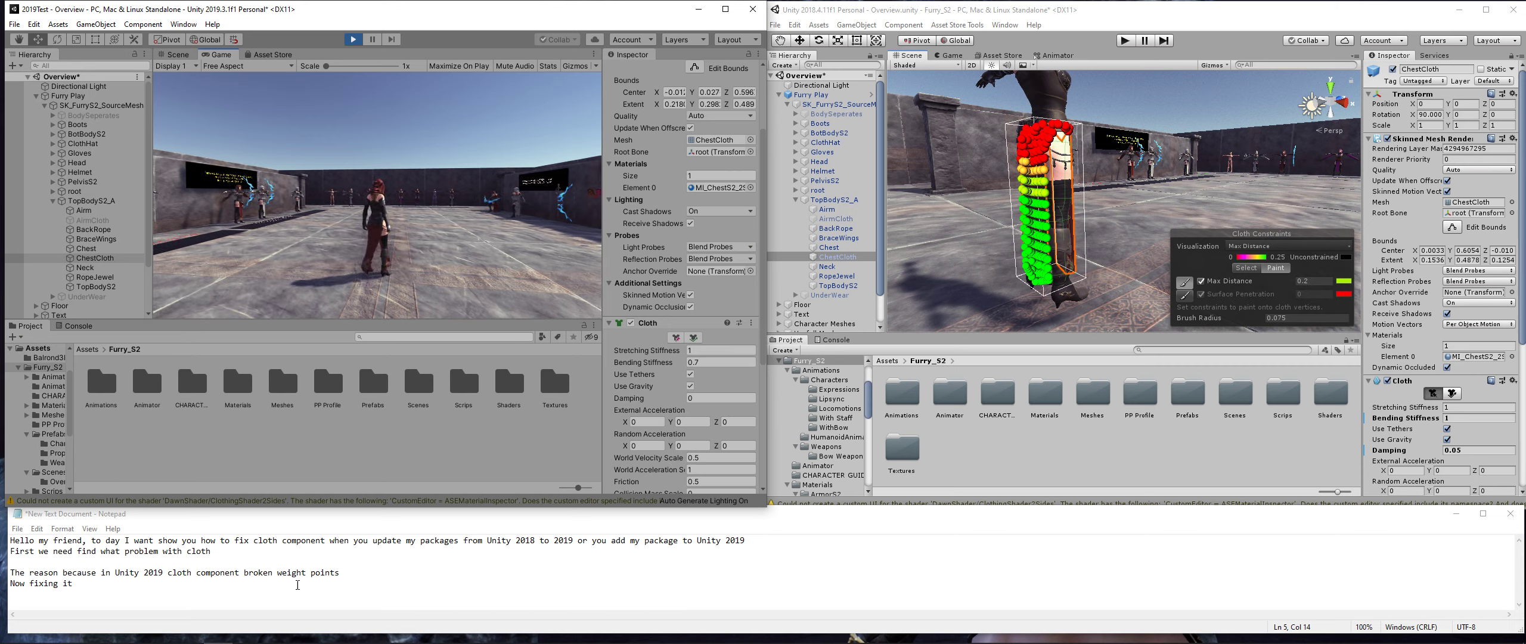
{"action": "left_click", "coordinate": [349, 575]}
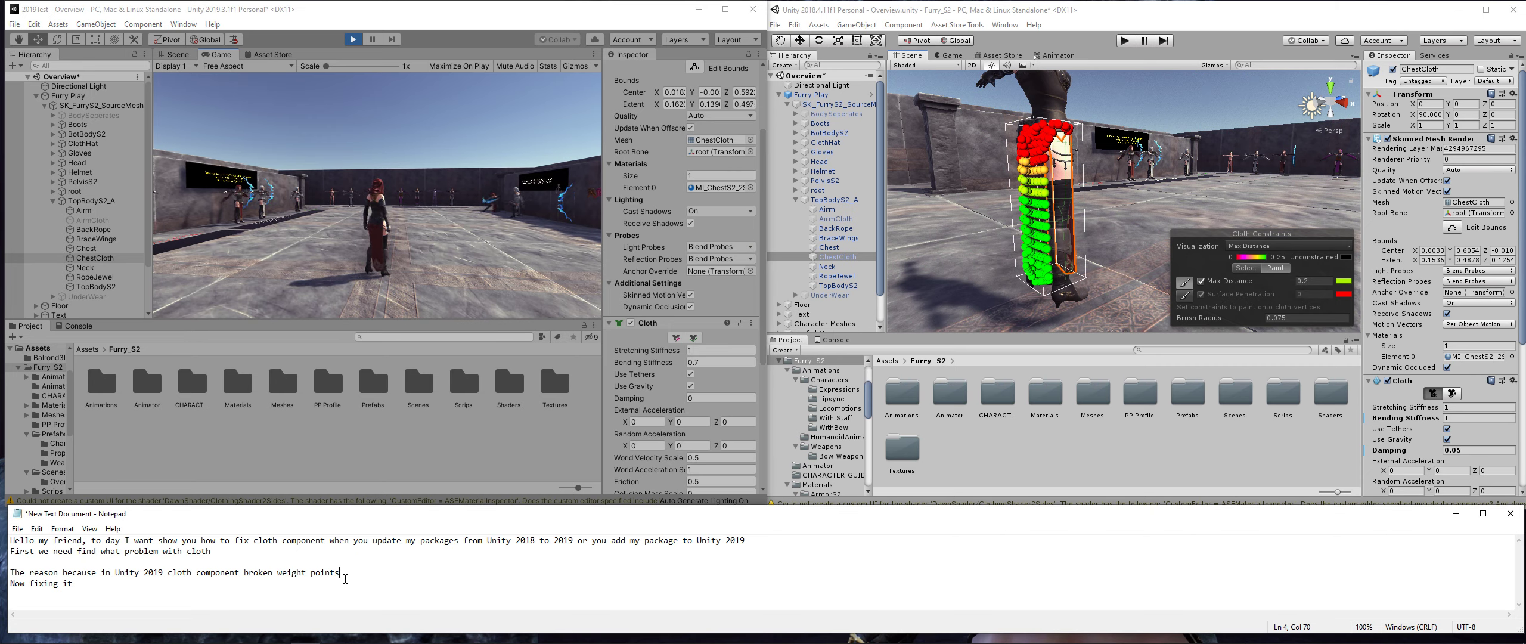
{"action": "left_click", "coordinate": [108, 600]}
{"action": "type", "text": "it wo"}
{"action": "type", "text": "t "}
{"action": "type", "text": "need adju"}
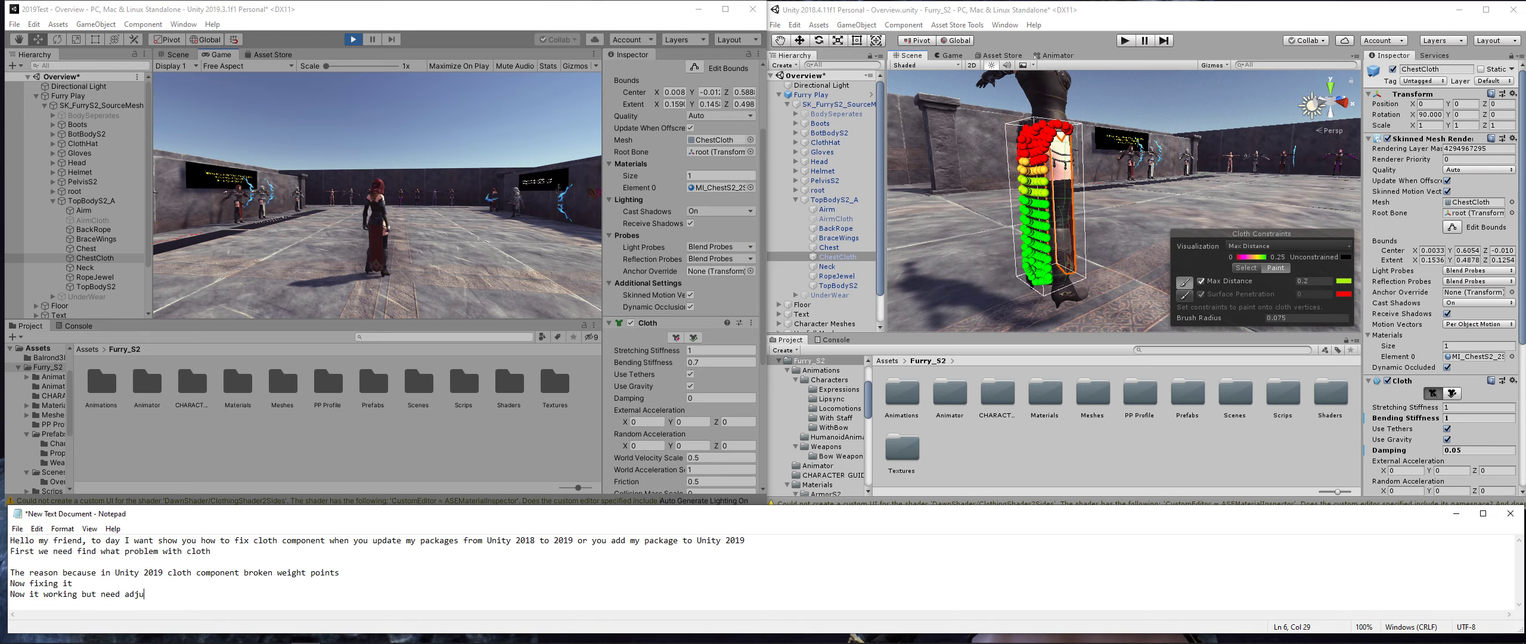
{"action": "type", "text": "stsome"}
{"action": "type", "text": " value"}
- Stop play mode and set the cloth's Bending Stiffness to 1
{"action": "left_click", "coordinate": [353, 39]}
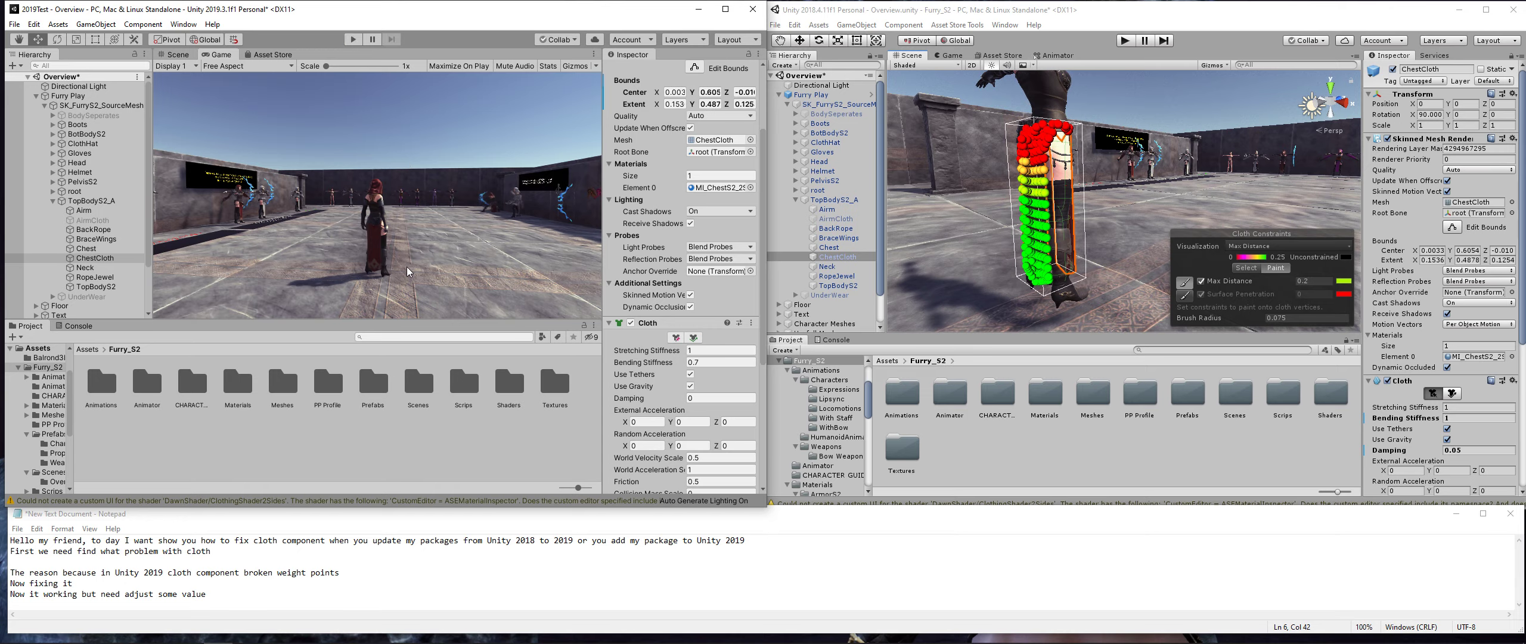
{"action": "mouse_move", "coordinate": [340, 241]}
{"action": "left_mouse_down", "text": "alt"}
{"action": "mouse_move", "coordinate": [550, 124]}
{"action": "mouse_move", "coordinate": [575, 234]}
{"action": "left_mouse_up", "text": "alt"}
{"action": "scroll", "coordinate": [715, 349], "scroll_direction": "down", "scroll_amount": 6}
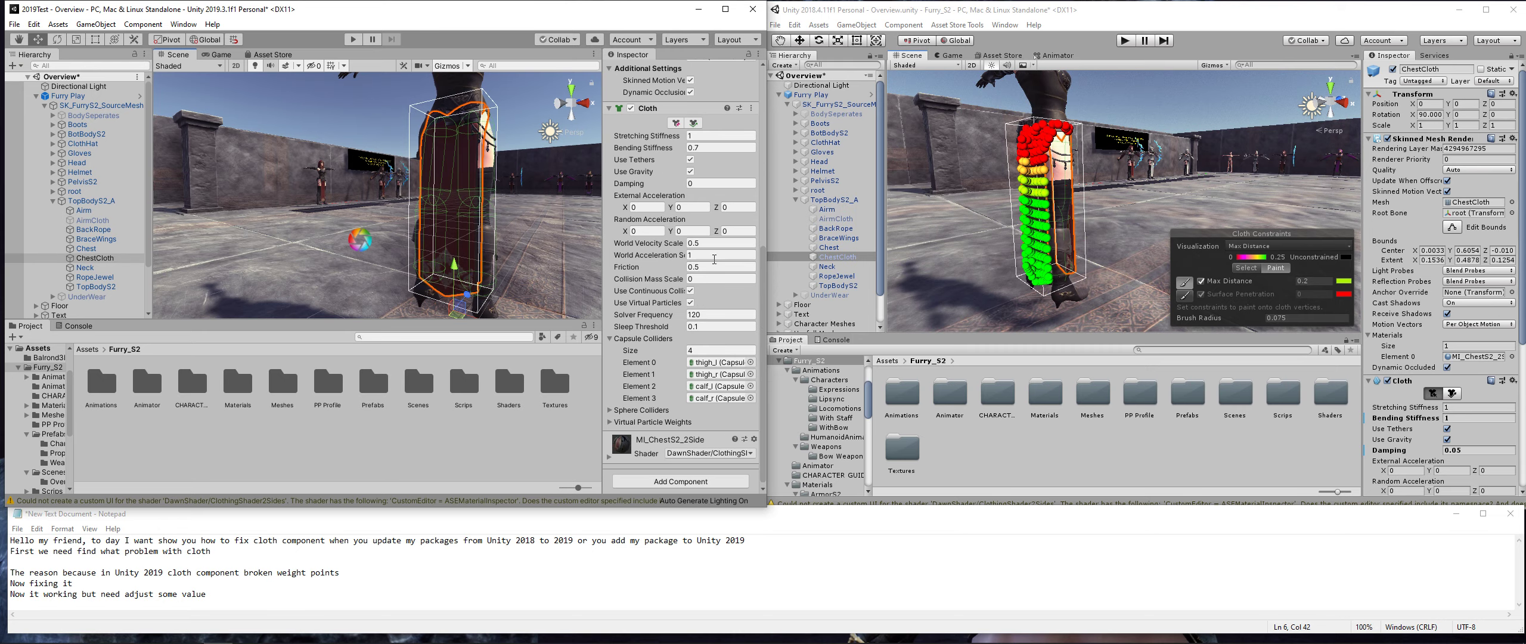
{"action": "left_click", "coordinate": [710, 147]}
{"action": "key", "text": "BackSpace"}
{"action": "key", "text": "BackSpace"}
{"action": "key", "text": "BackSpace"}
{"action": "type", "text": "1"}
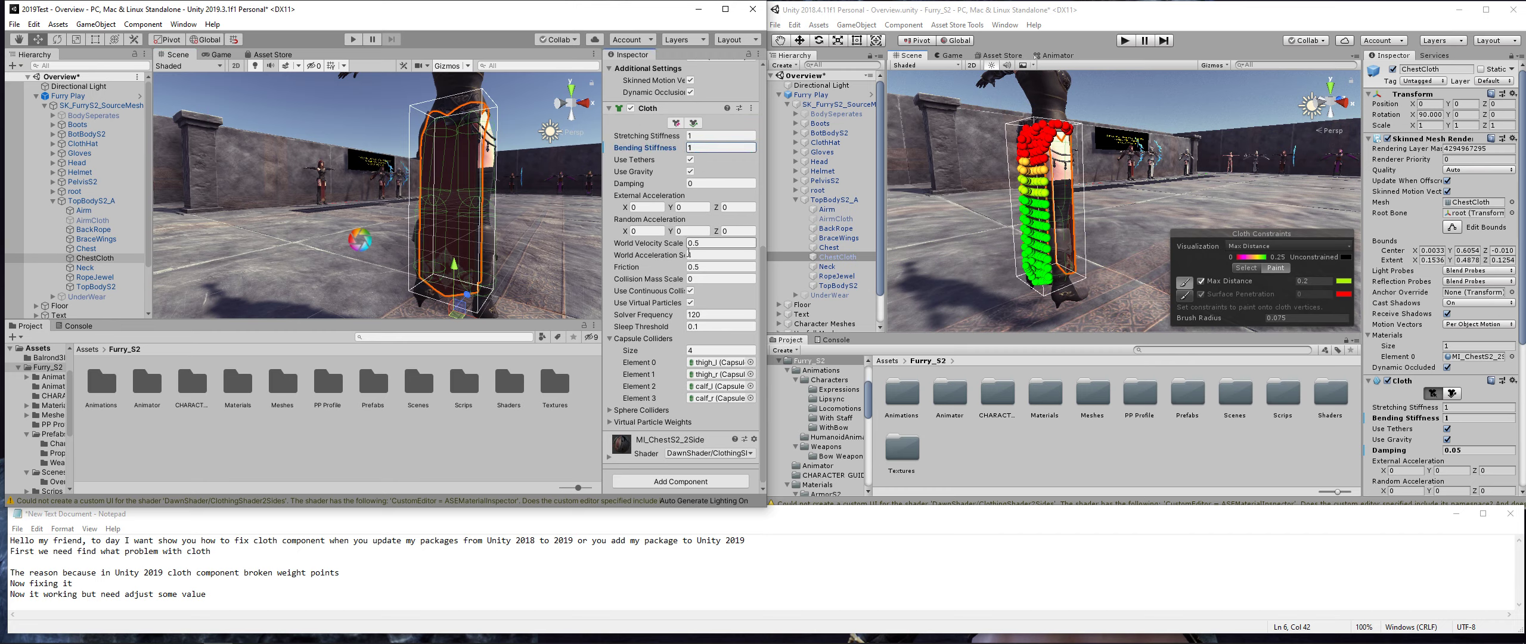
{"action": "left_click", "coordinate": [696, 242]}
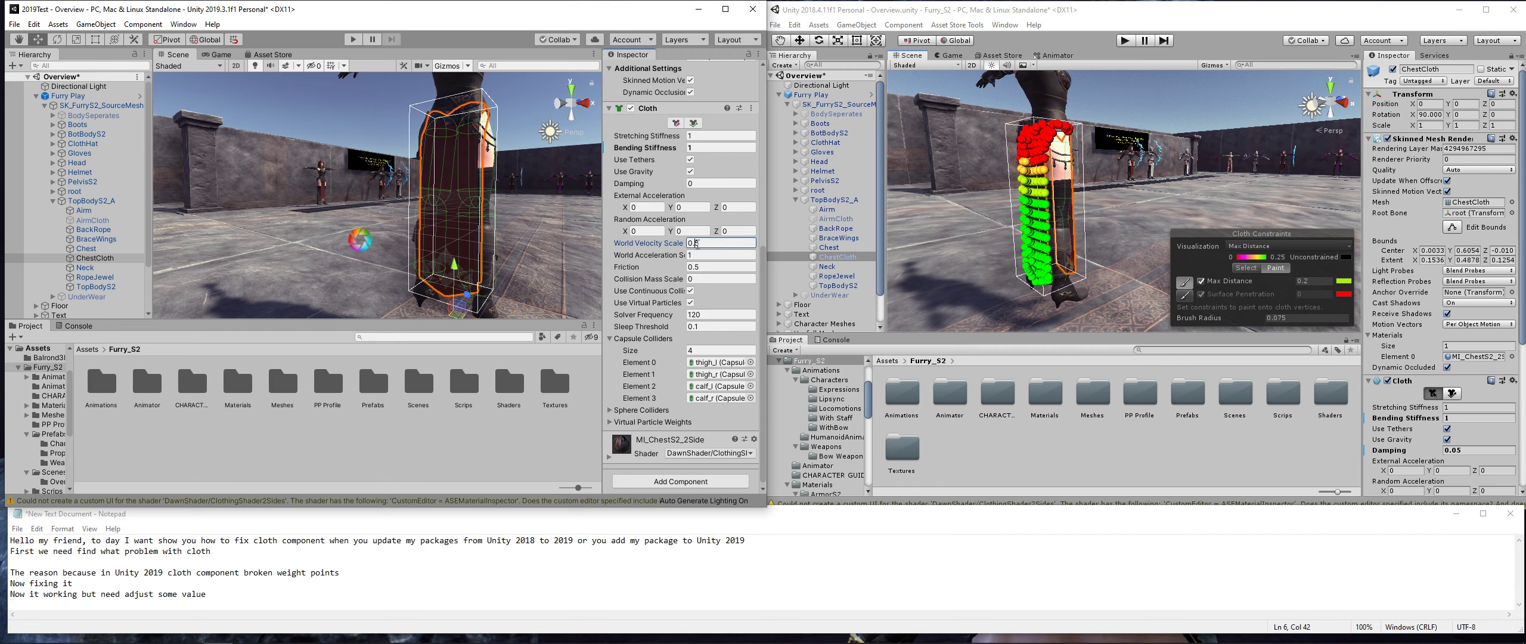
{"action": "type", "text": "0"}
{"action": "left_click", "coordinate": [697, 255]}
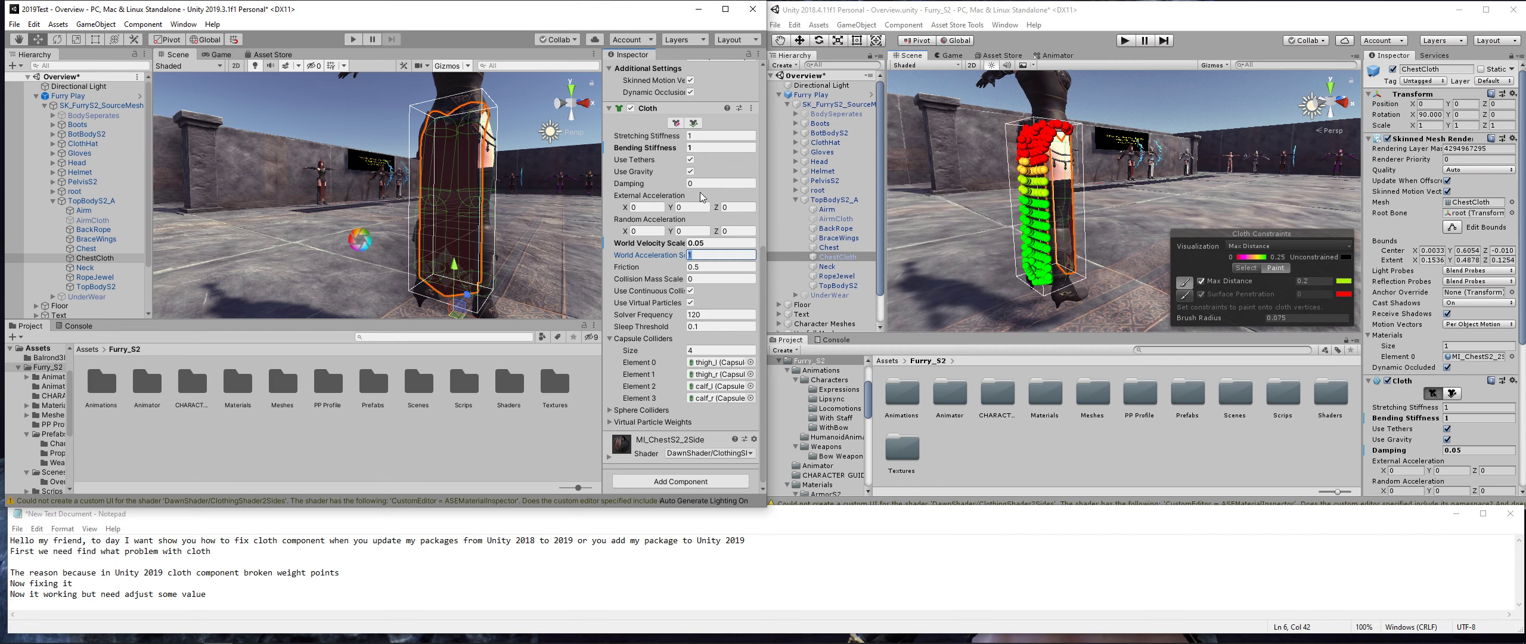
- Set Damping 0.05, World Velocity Scale 0.65, World Acceleration Scale 0.005, Solver Frequency 250, and play
{"action": "left_click", "coordinate": [709, 243]}
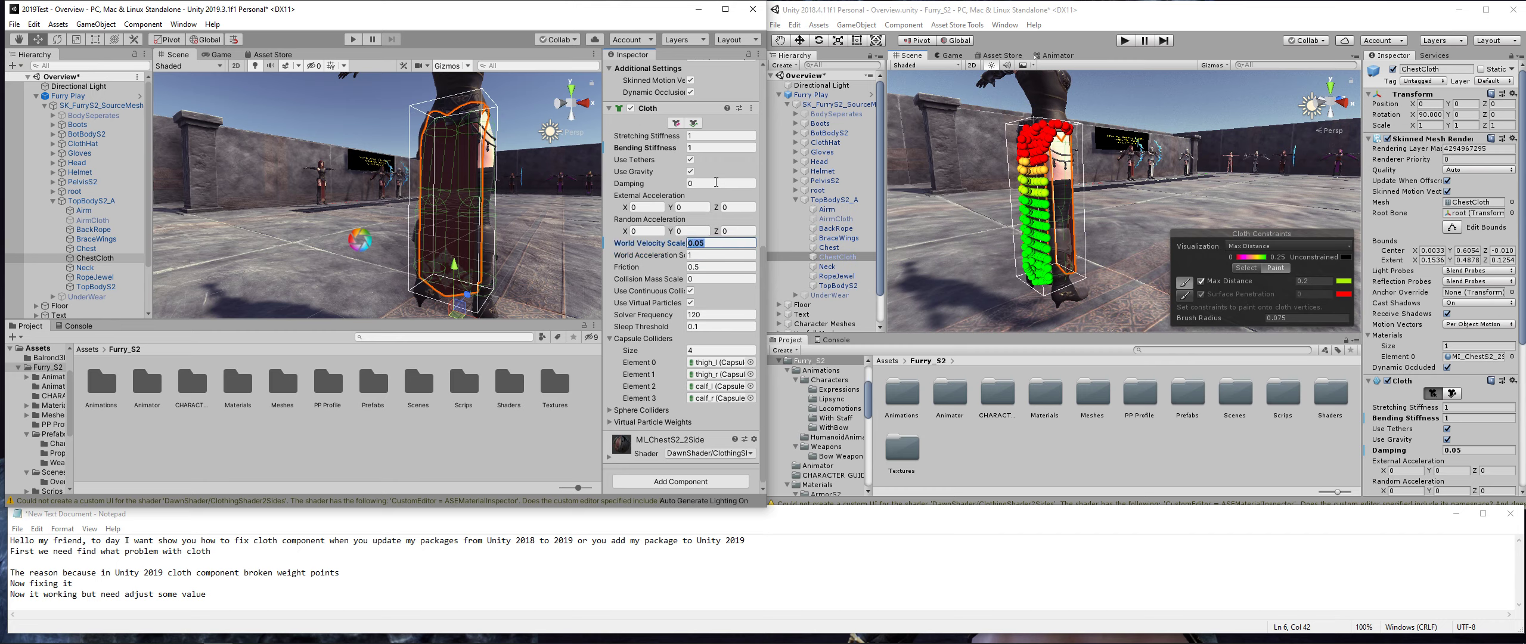
{"action": "left_click", "coordinate": [716, 183]}
{"action": "type", "text": "0.05"}
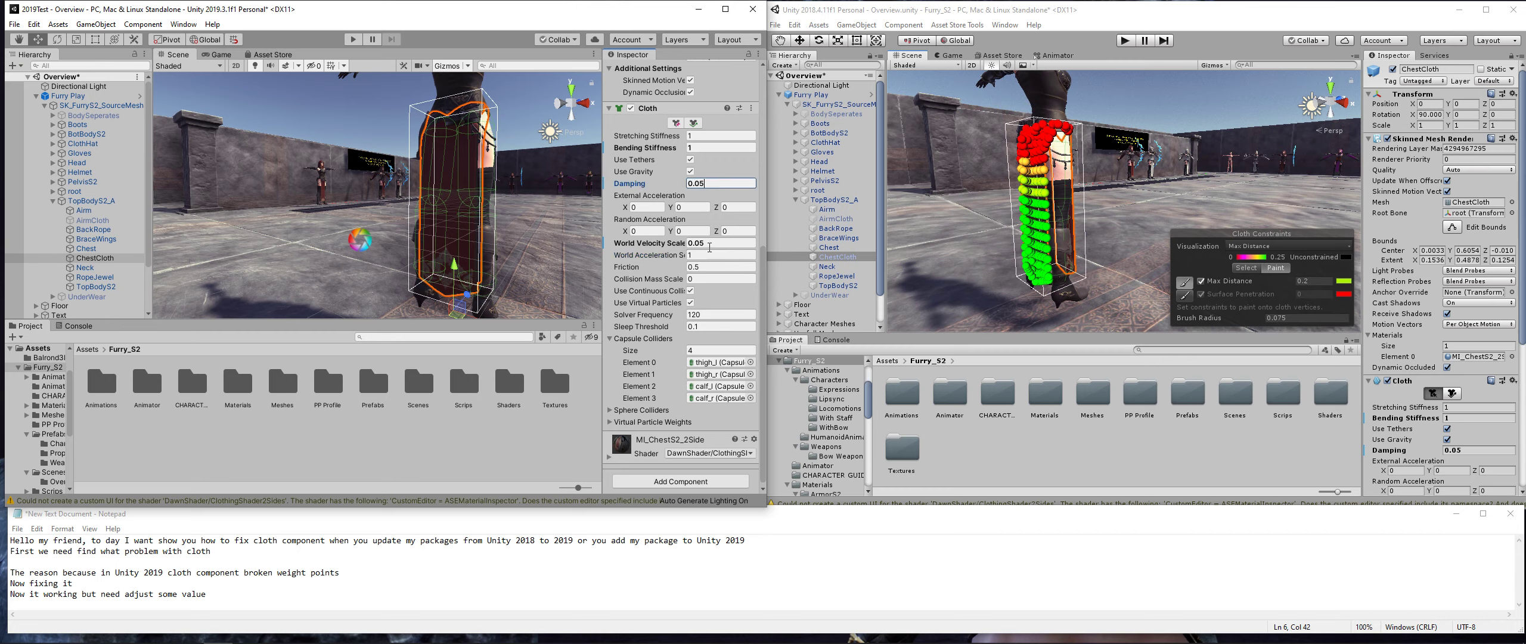
{"action": "left_click", "coordinate": [715, 243]}
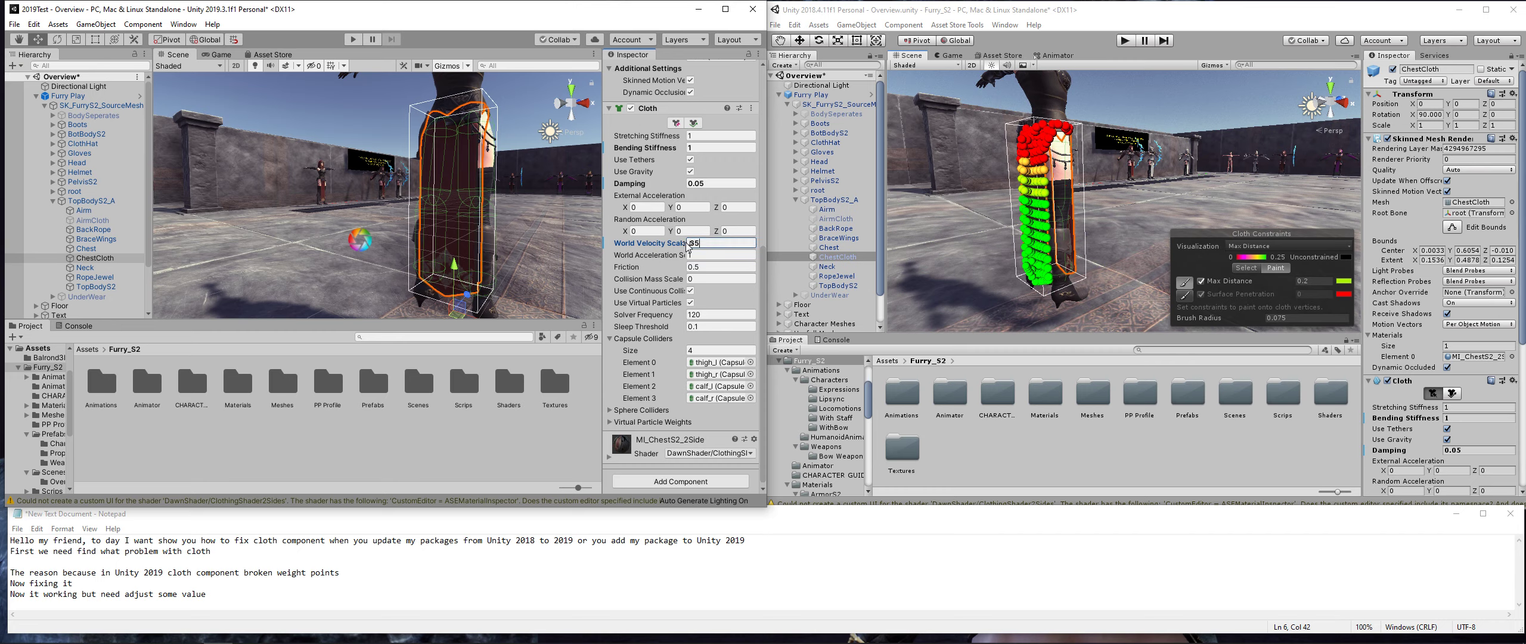
{"action": "left_click", "coordinate": [694, 267]}
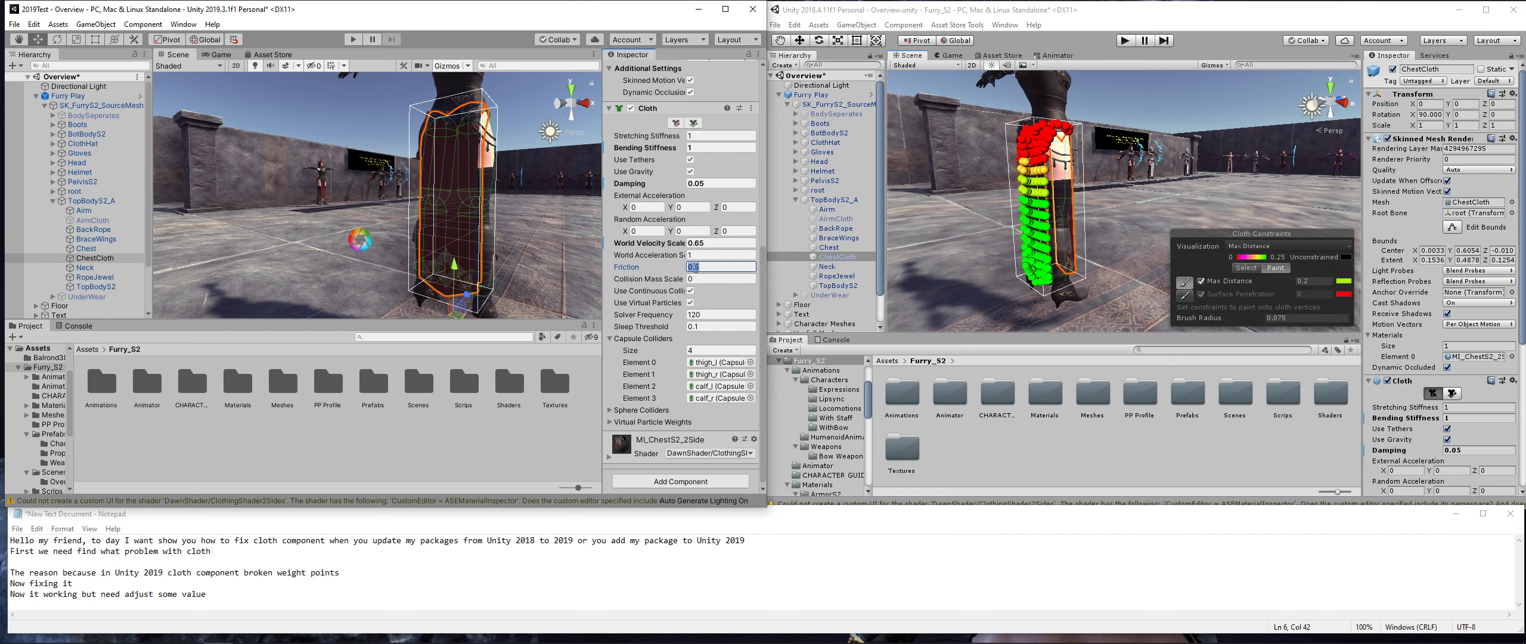
{"action": "left_click", "coordinate": [695, 256]}
{"action": "type", "text": "0.005"}
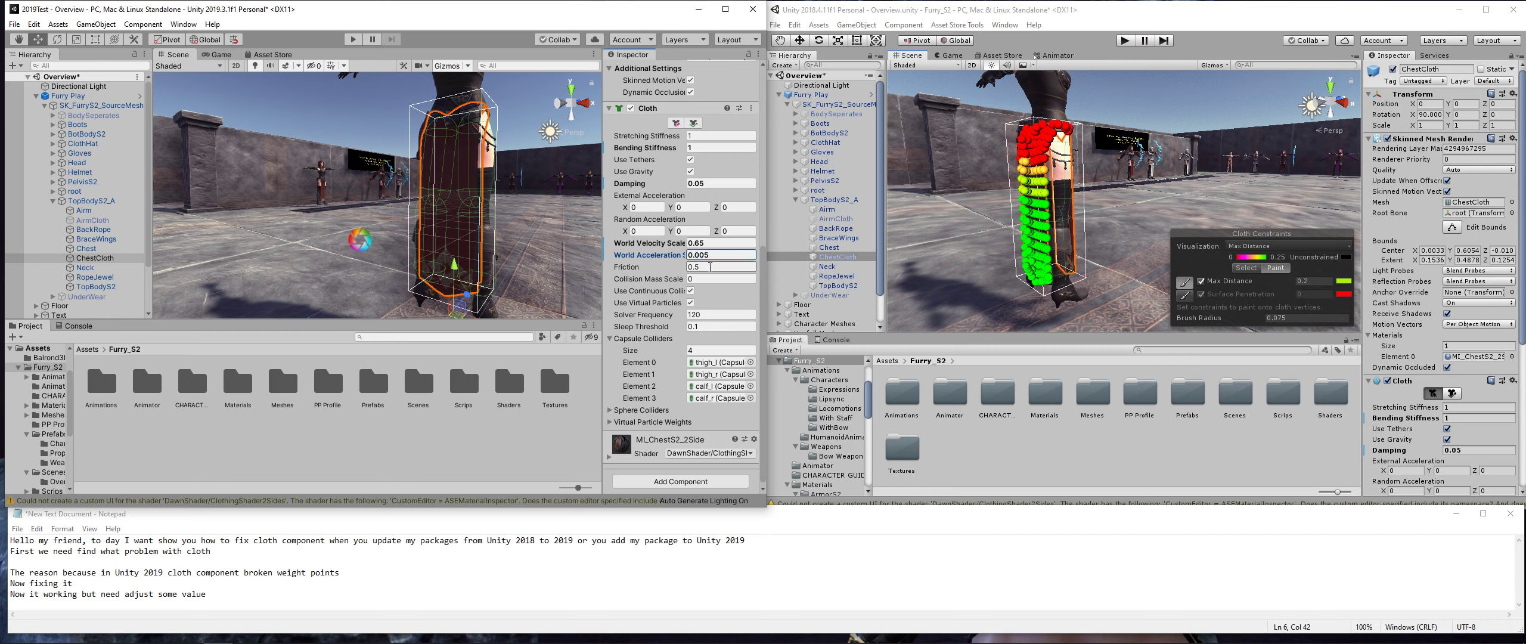
{"action": "left_click", "coordinate": [705, 281]}
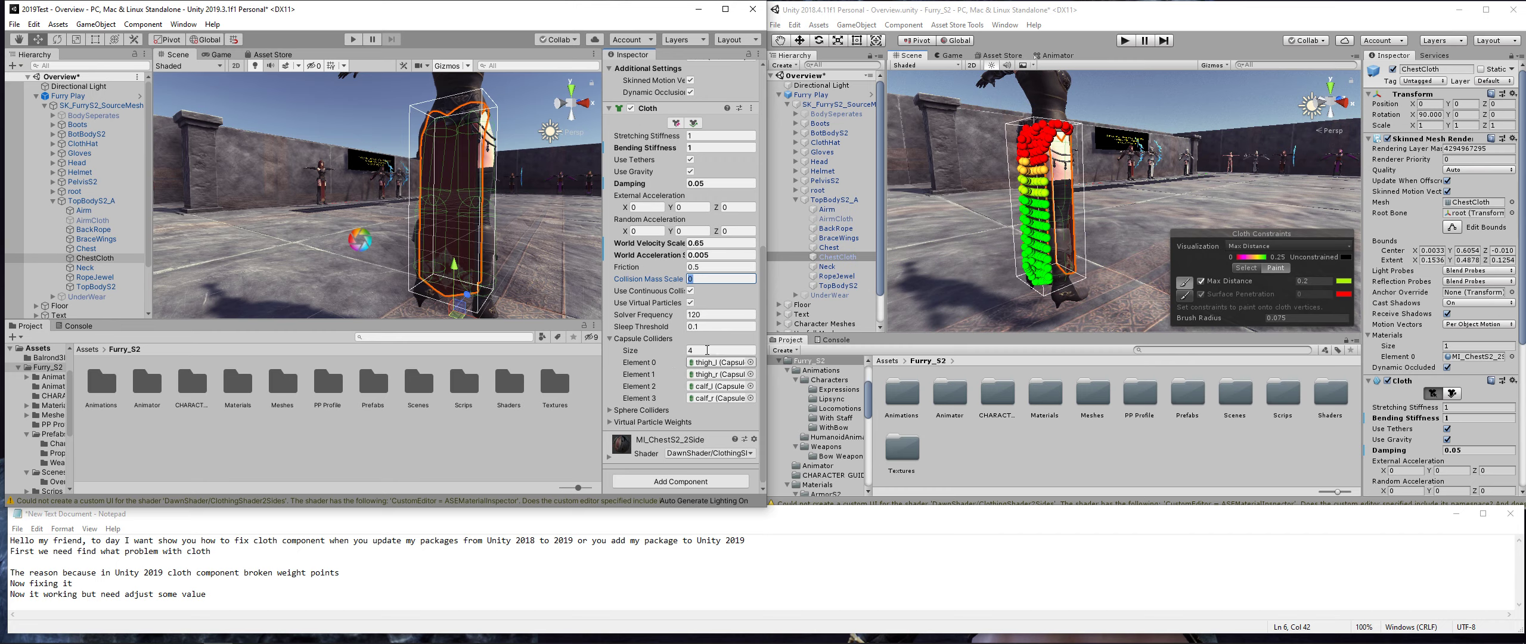
{"action": "left_click", "coordinate": [705, 315]}
{"action": "type", "text": "2"}
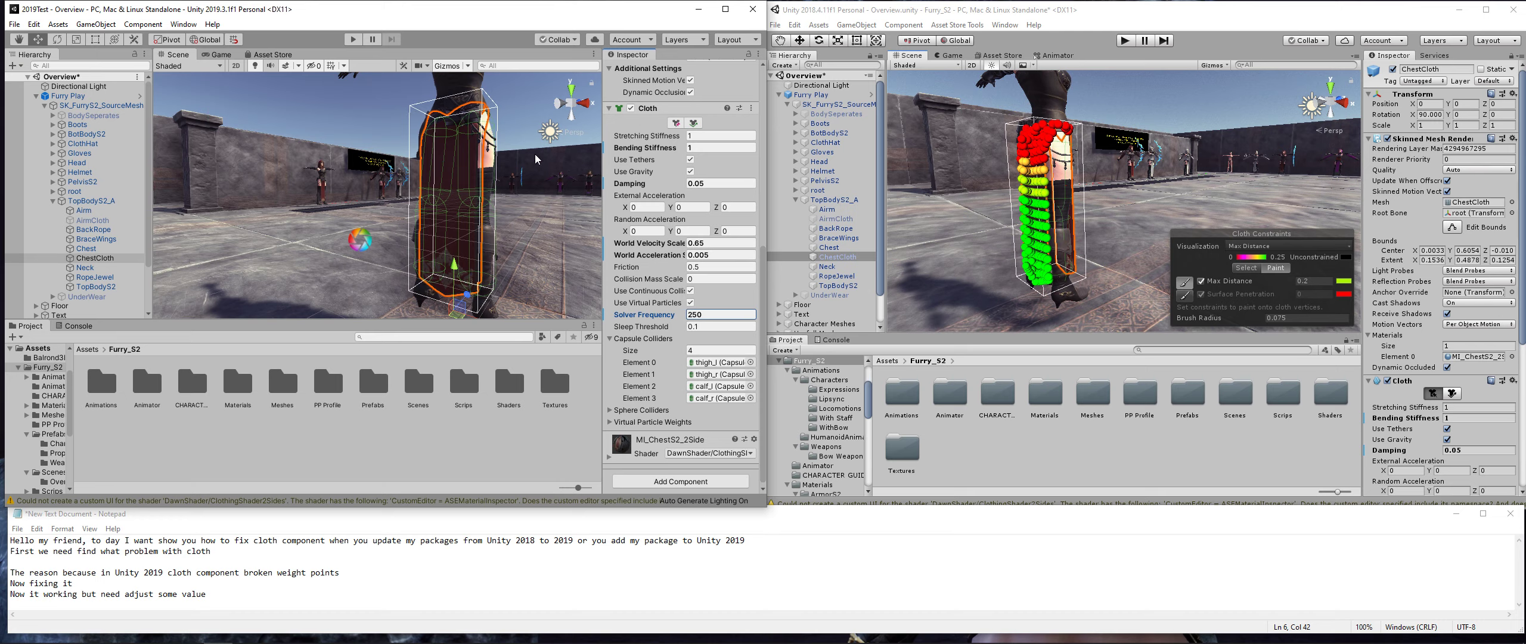
{"action": "left_click", "coordinate": [353, 39]}
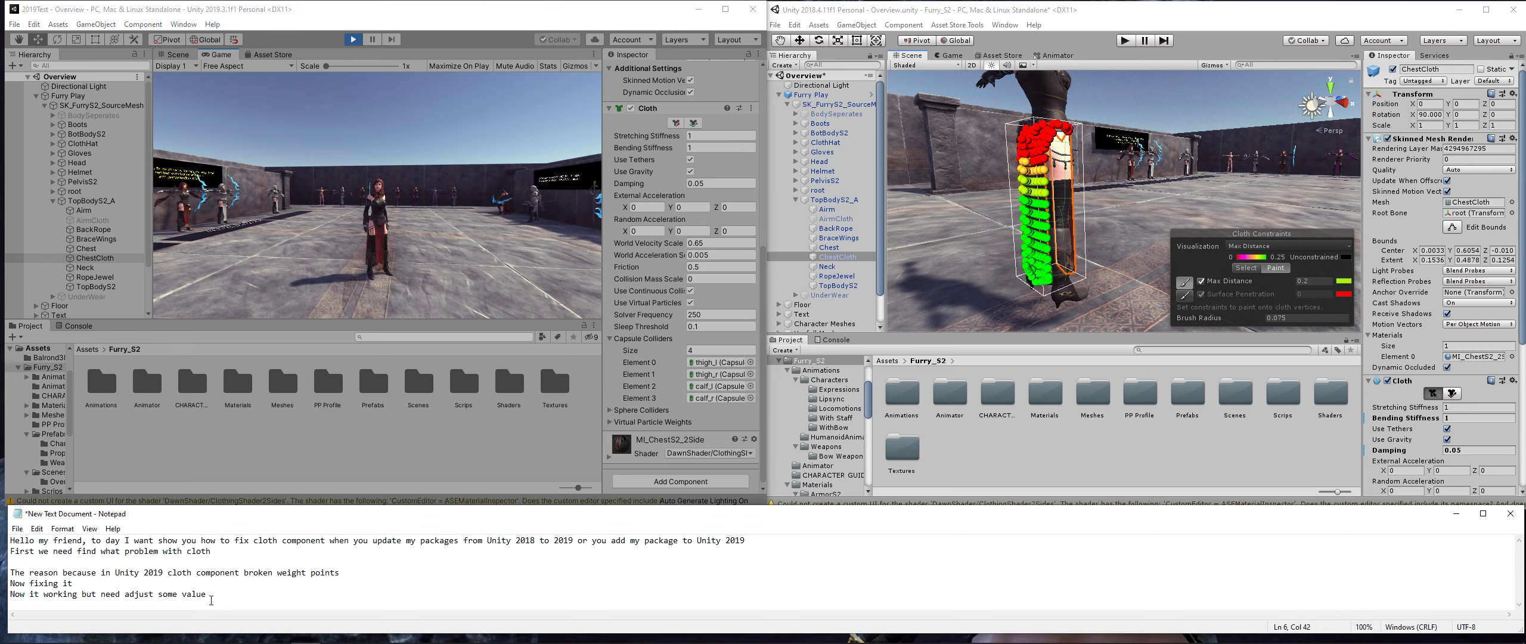
- Add the note 'ok look it better damping for now, so you can adjust value to have new better cloth'
{"action": "key", "text": "Return"}
{"action": "type", "text": "ok look"}
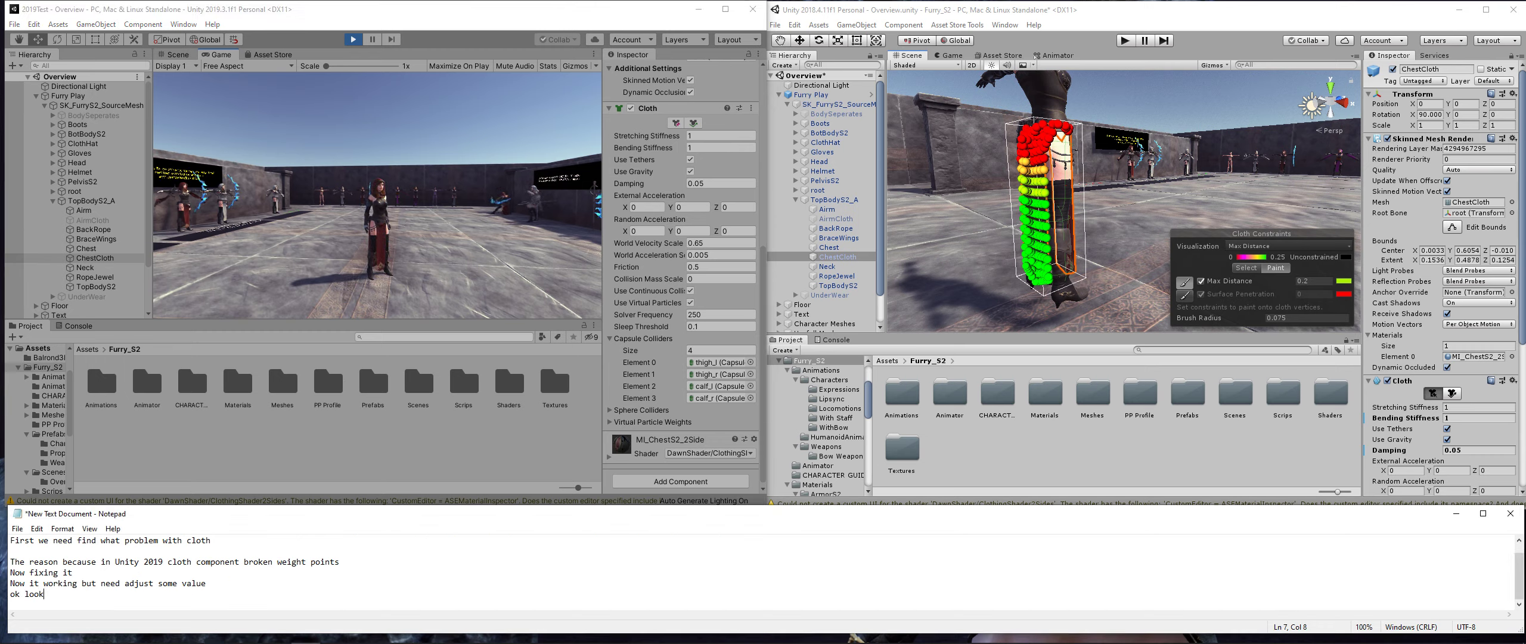
{"action": "type", "text": " it better "}
{"action": "type", "text": "damping "}
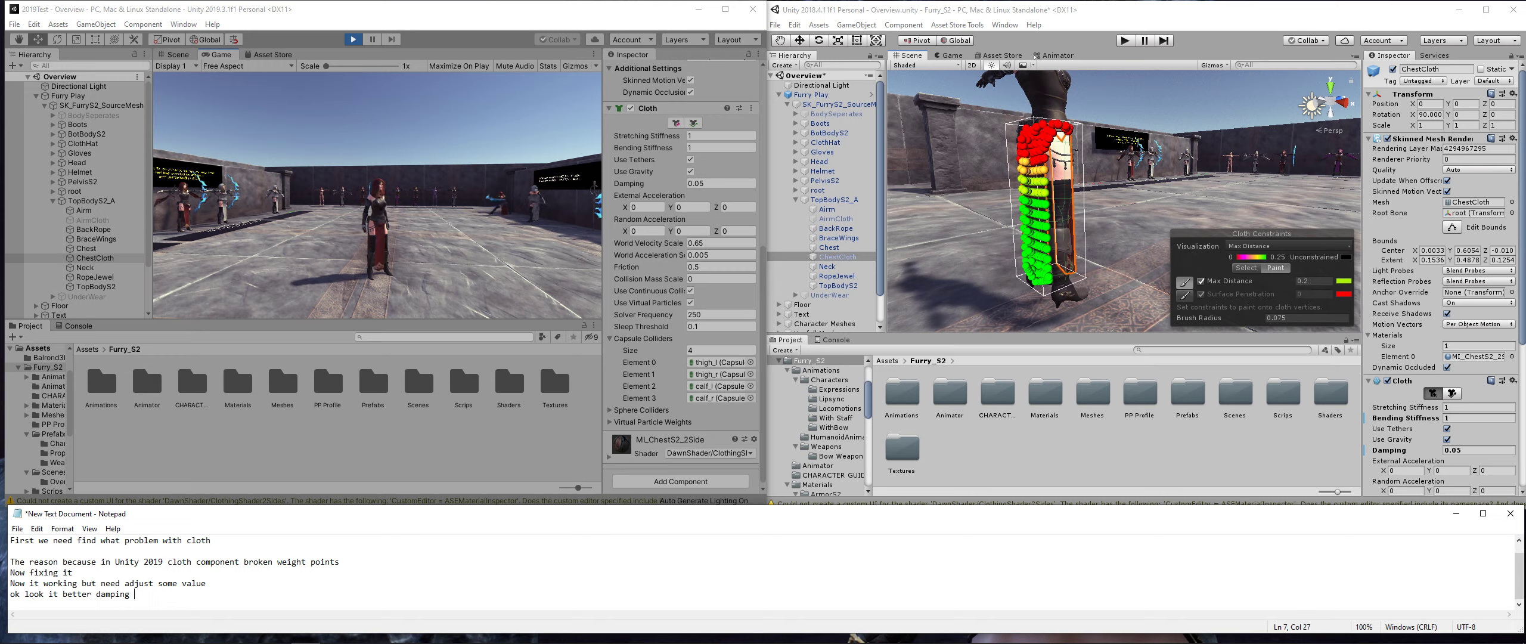
{"action": "type", "text": "for now, so "}
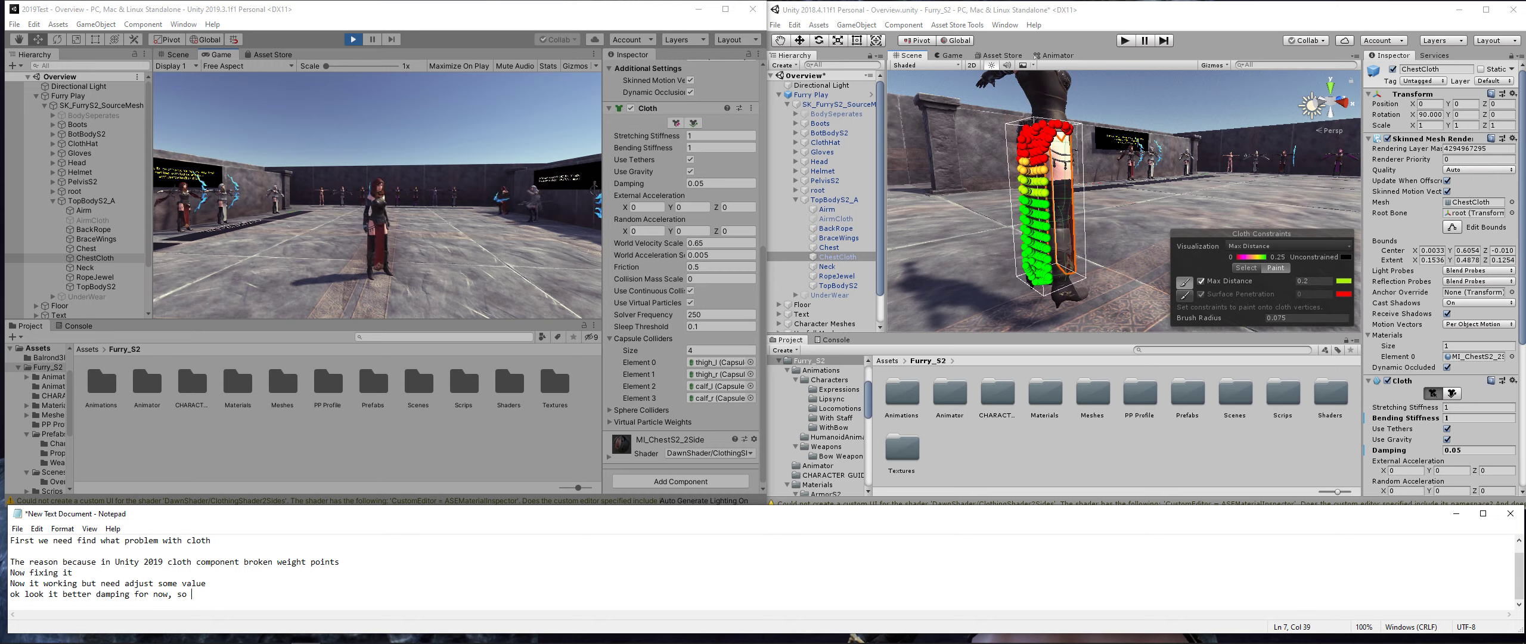
{"action": "type", "text": "you can a"}
{"action": "type", "text": "djust "}
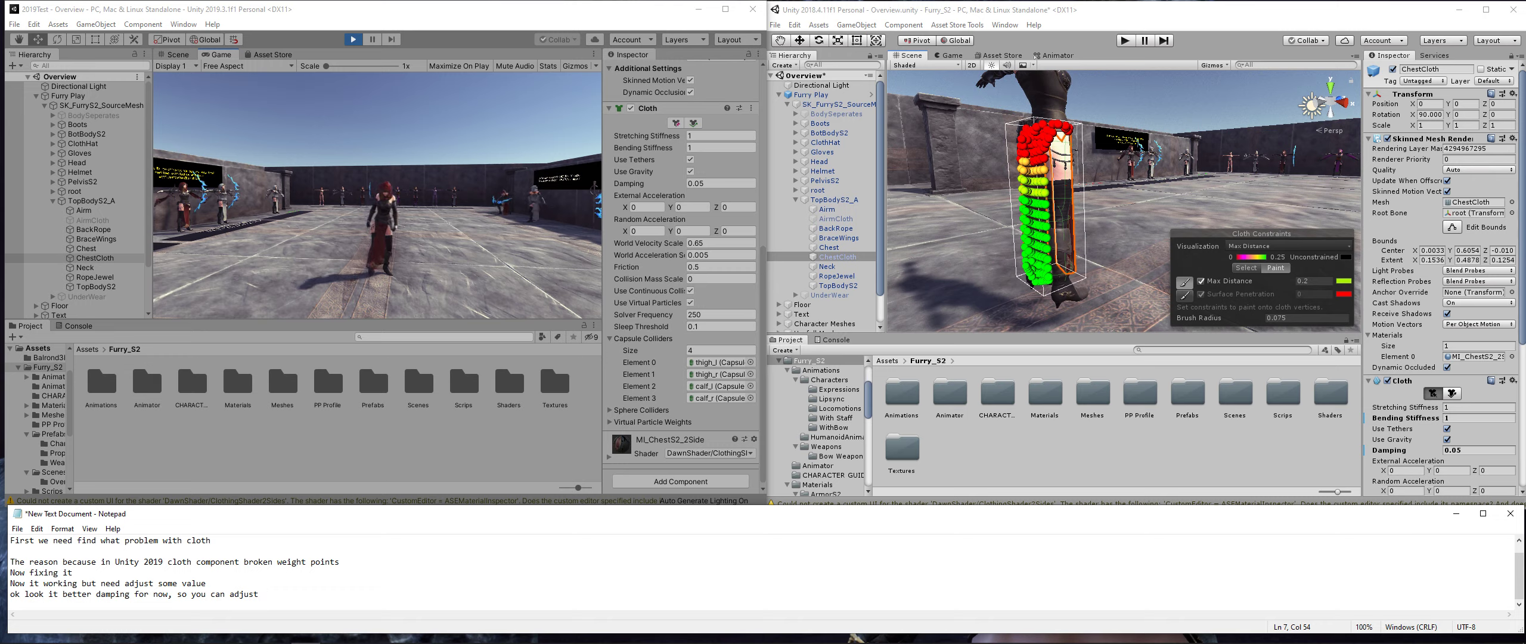
{"action": "type", "text": "value to "}
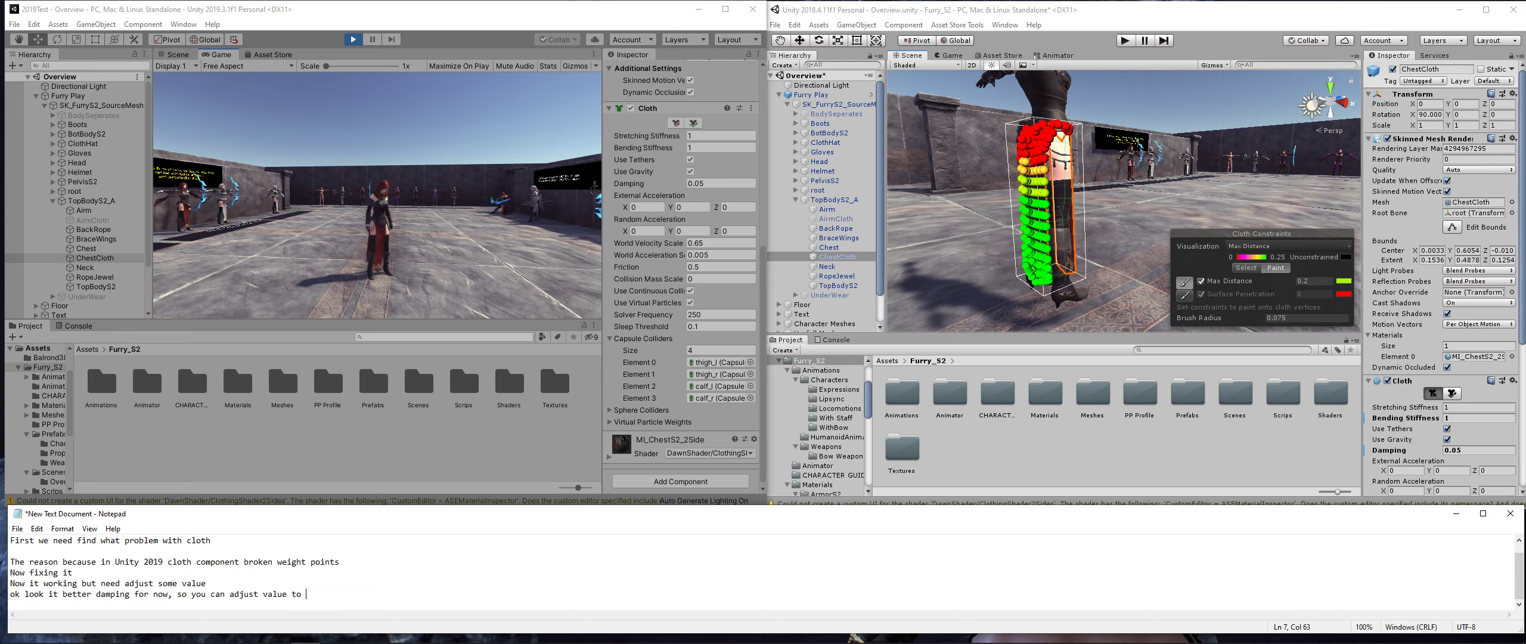
{"action": "type", "text": "have new"}
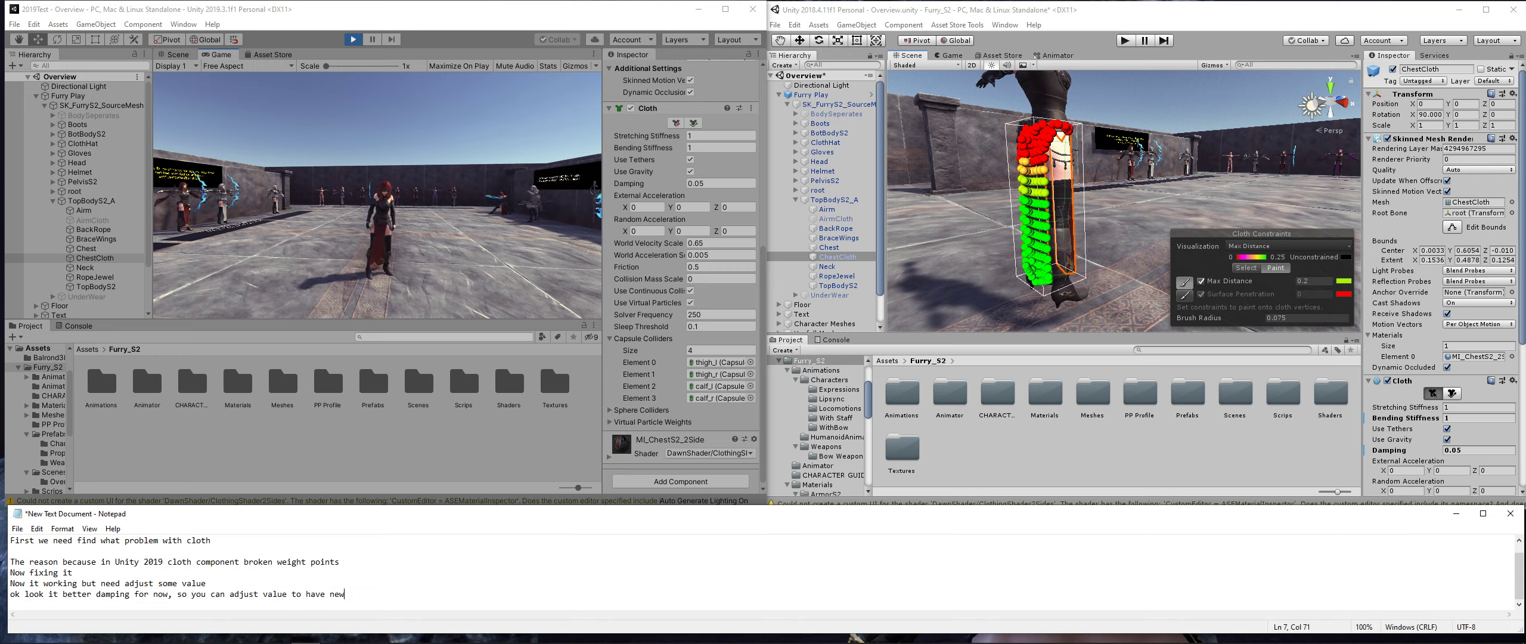
{"action": "type", "text": " better "}
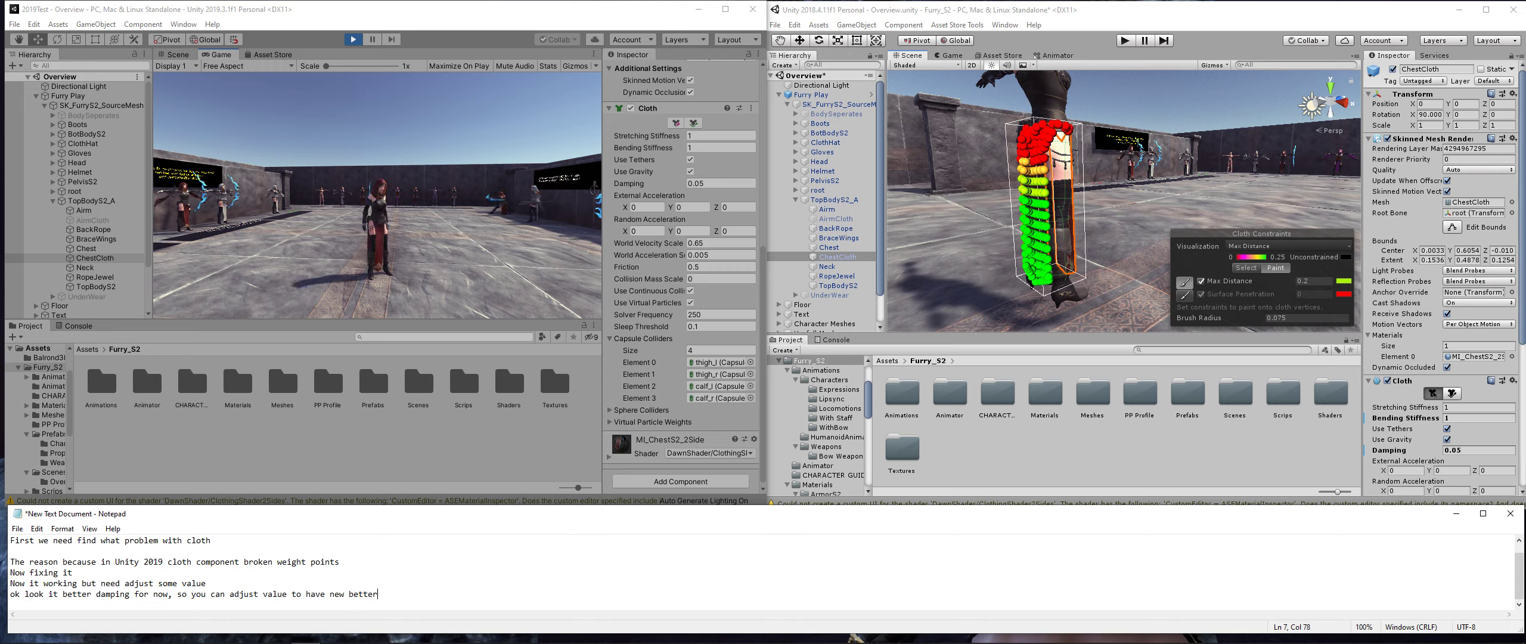
{"action": "type", "text": "cloth"}
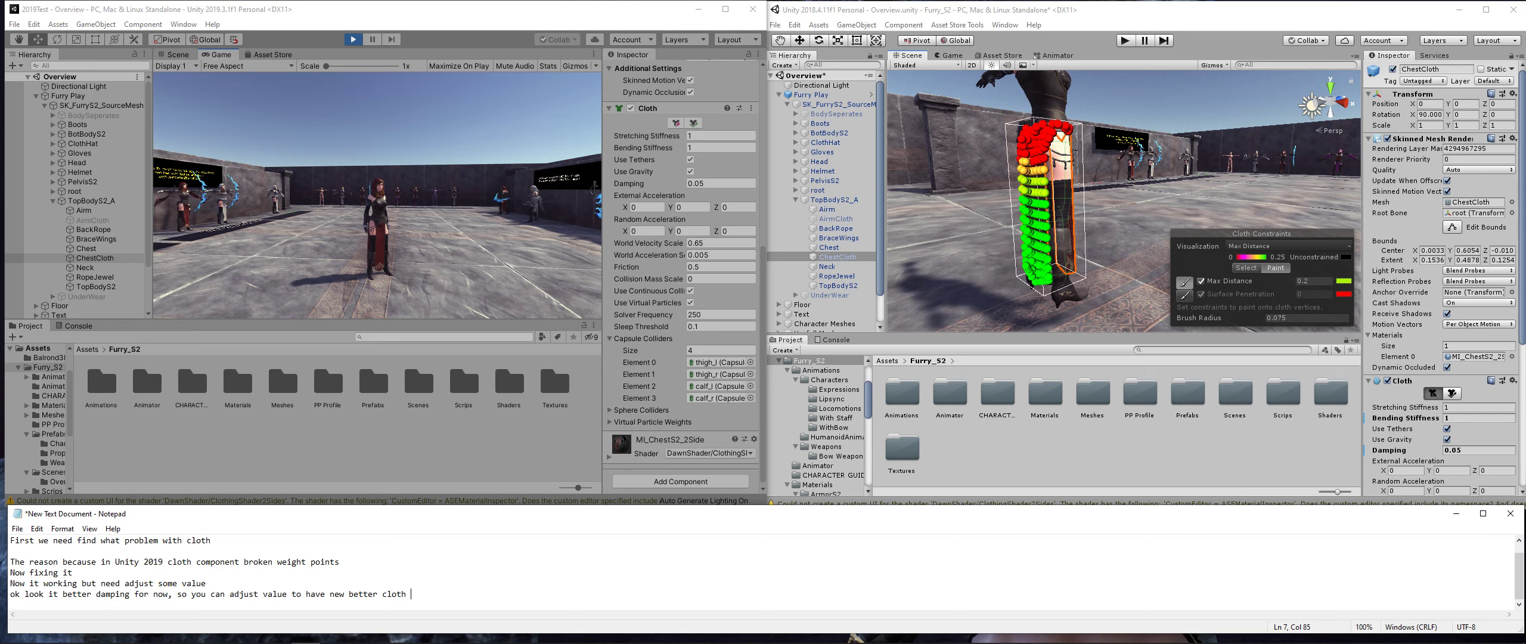
{"action": "left_click", "coordinate": [339, 282]}
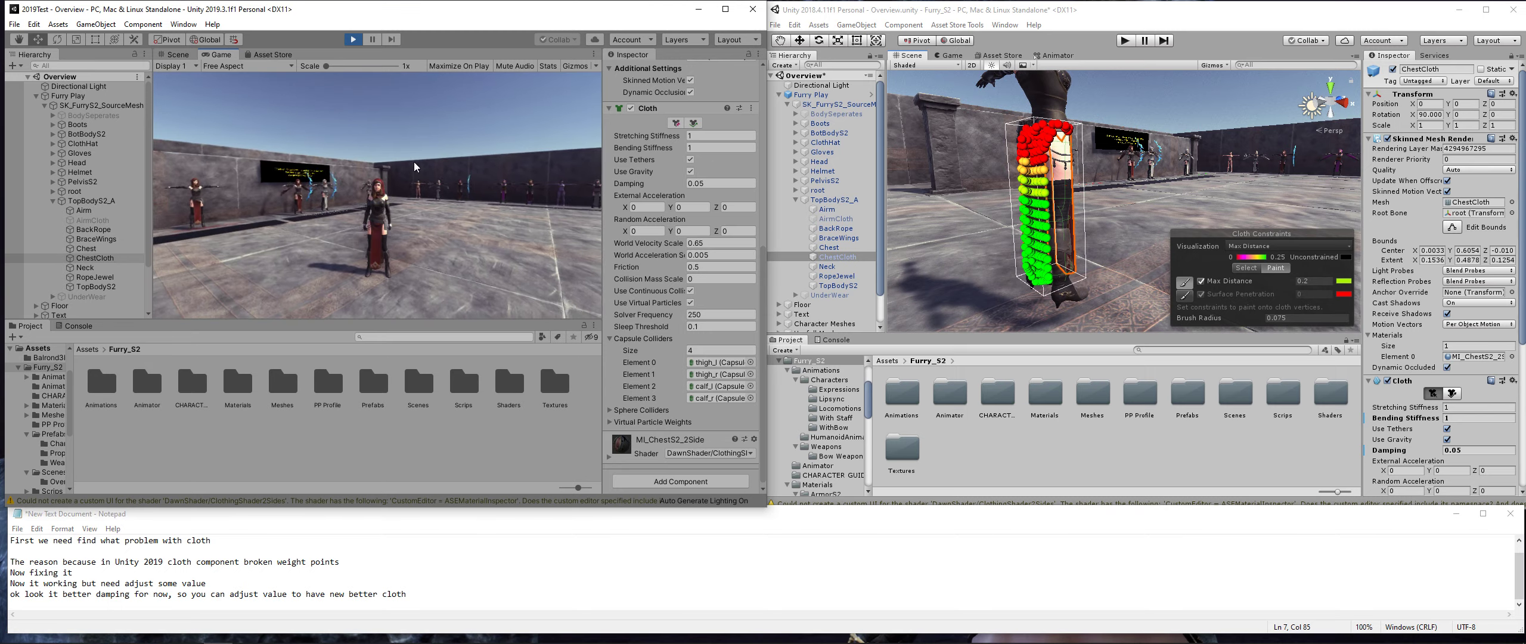
- Walk the character to test the cloth, then note 'remember don't remove collision in cloth component'
{"action": "key", "text": "w"}
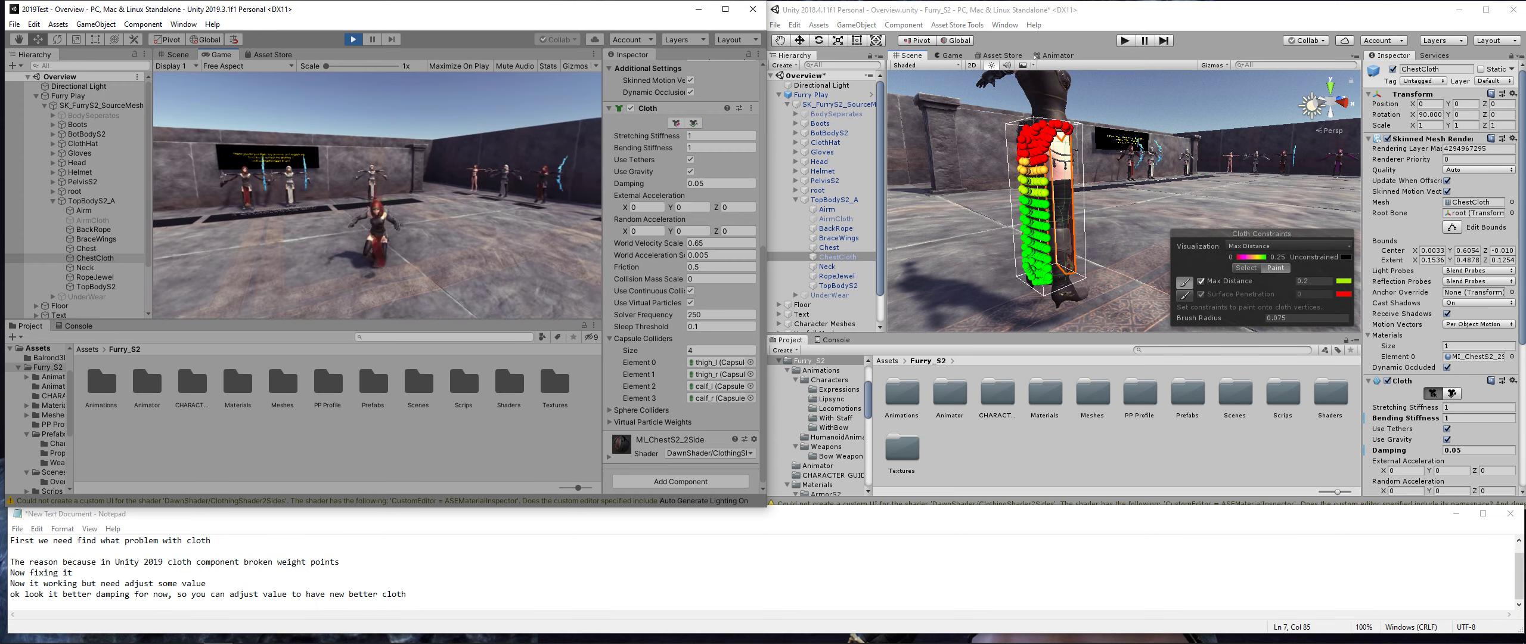
{"action": "key", "text": "alt+Tab"}
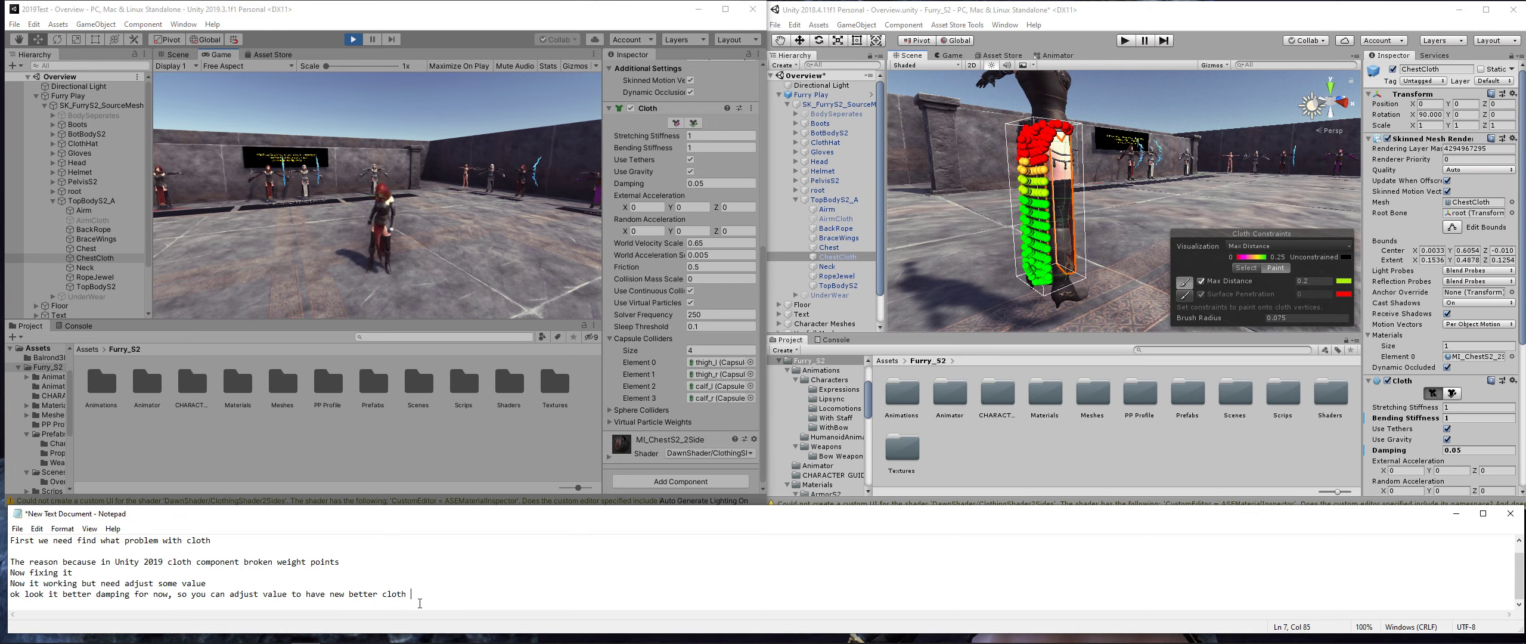
{"action": "key", "text": "Return"}
{"action": "type", "text": "remem"}
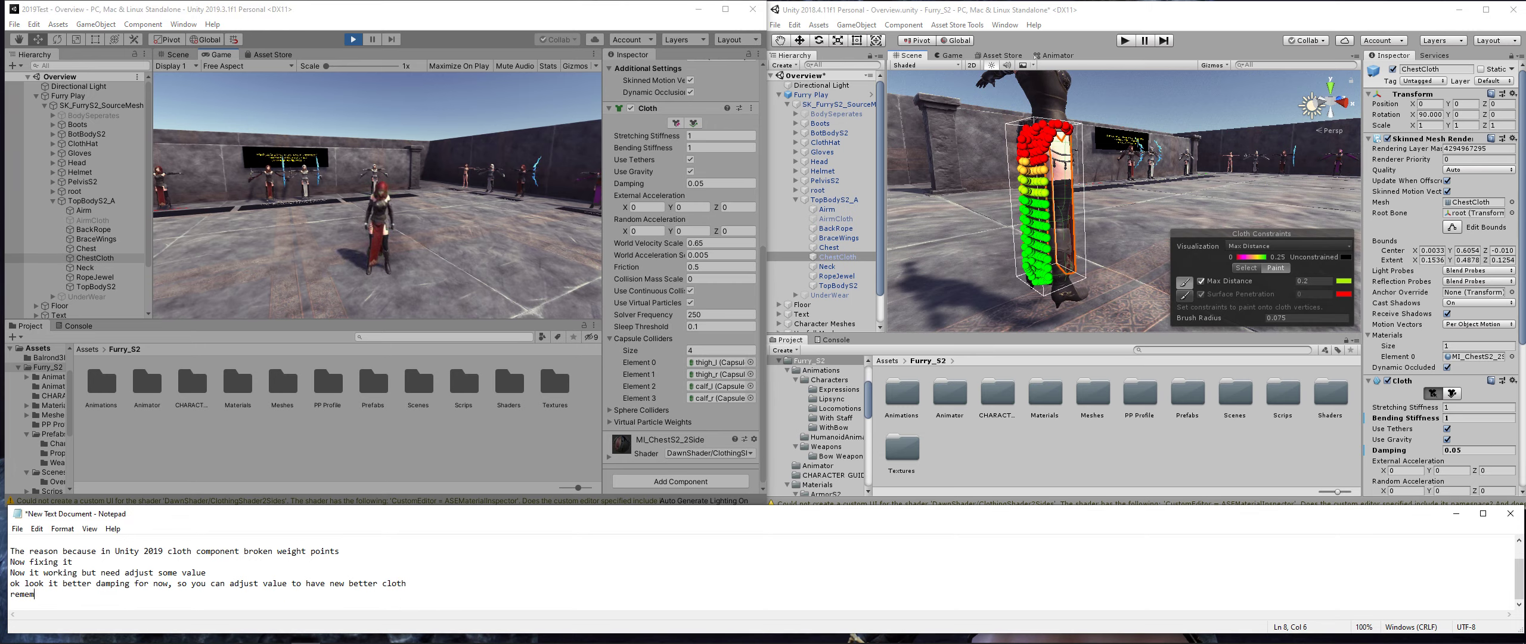
{"action": "type", "text": "ber don"}
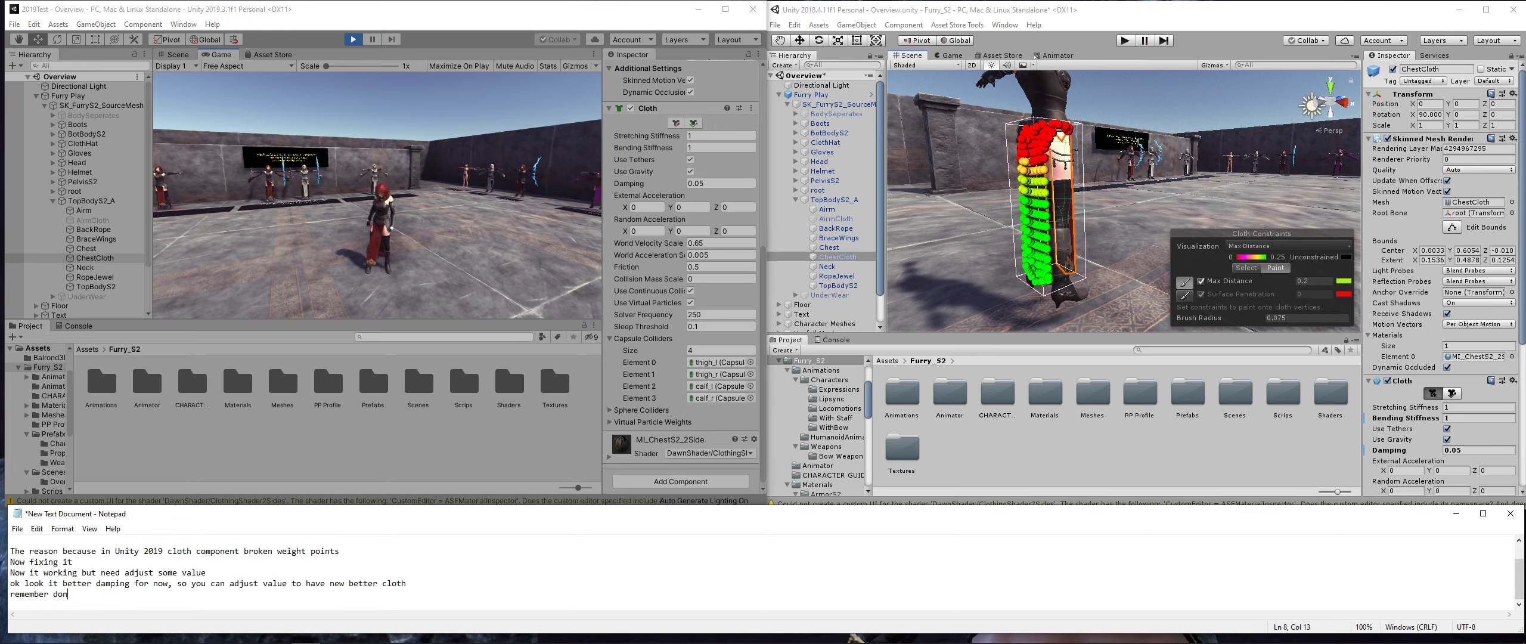
{"action": "type", "text": "'t remove"}
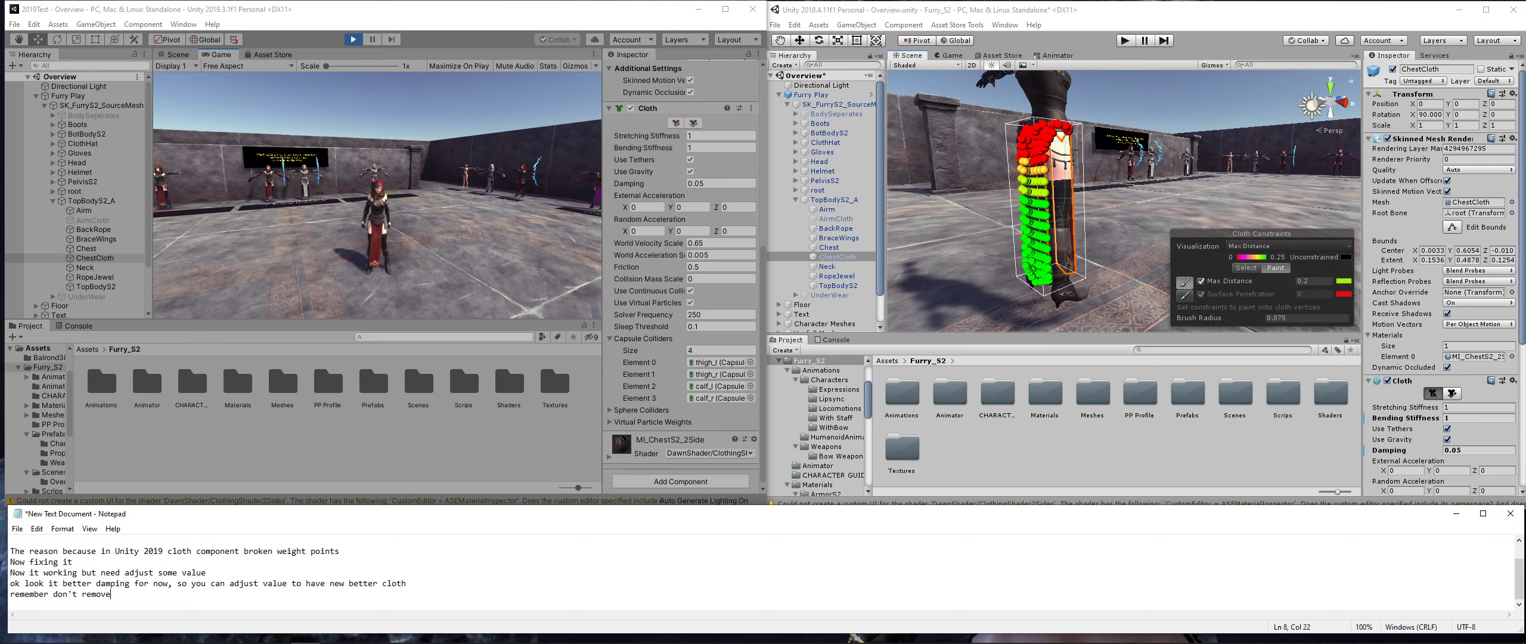
{"action": "type", "text": " collision in clot"}
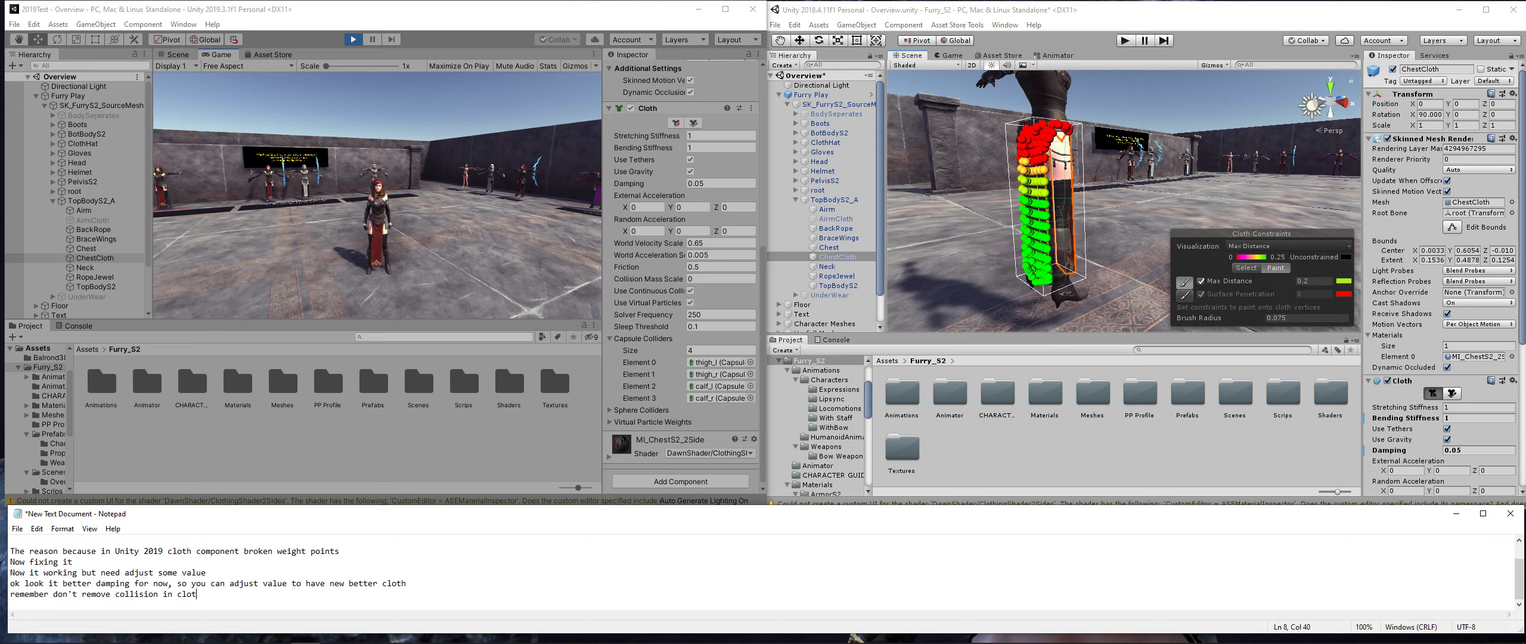
{"action": "type", "text": "h component"}
{"action": "left_click", "coordinate": [706, 348]}
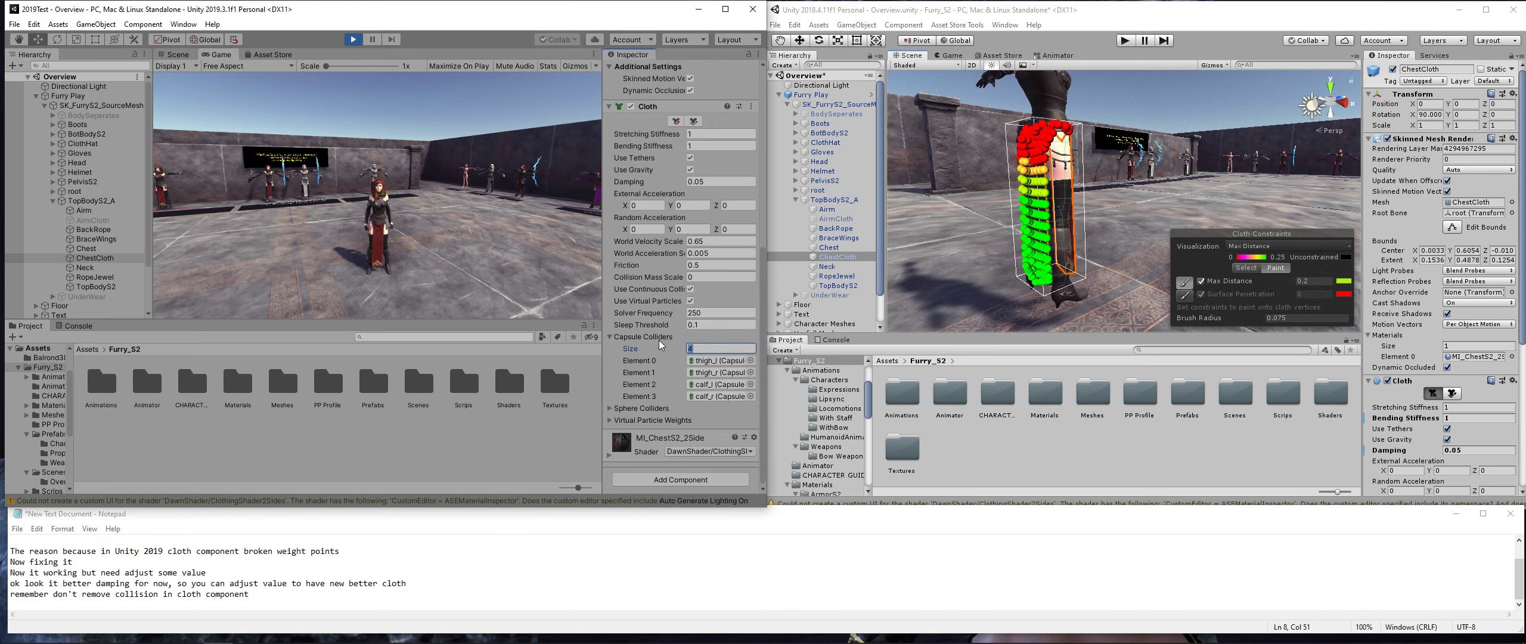
{"action": "left_click_drag", "start_coordinate": [257, 600], "coordinate": [68, 601]}
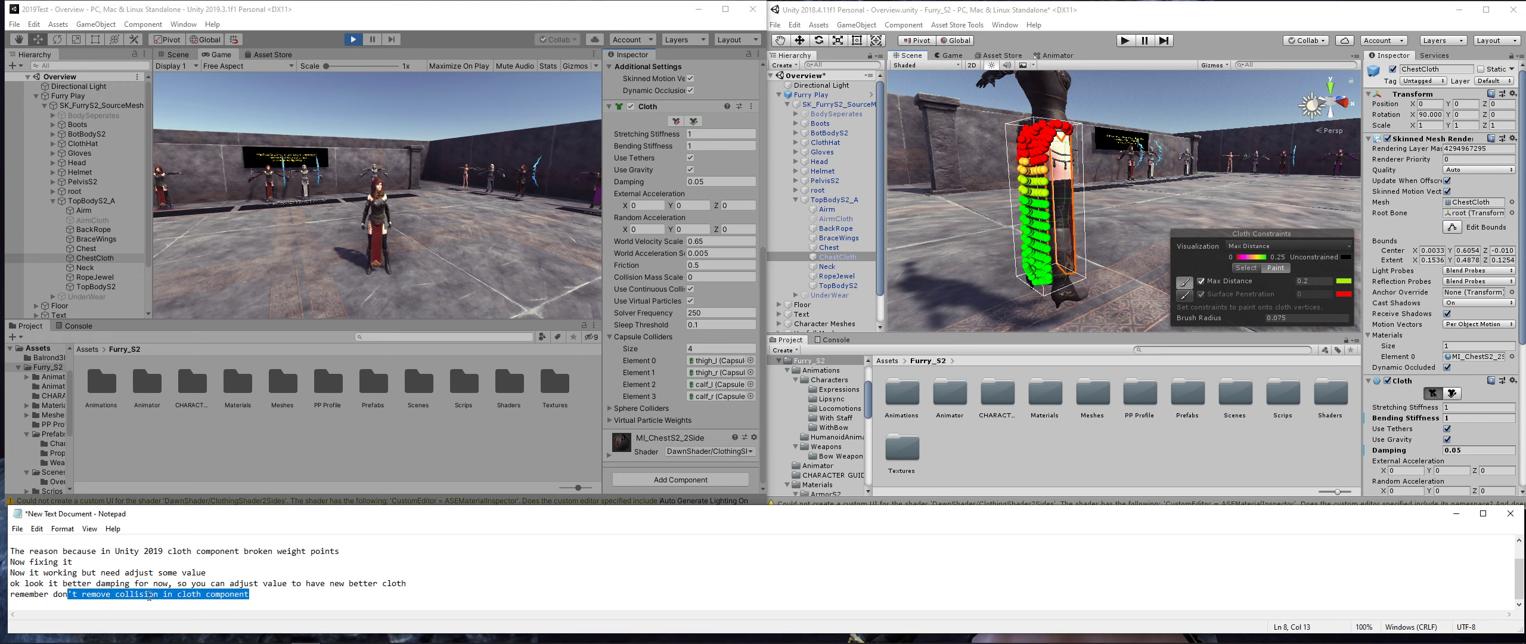
{"action": "left_click", "coordinate": [297, 598]}
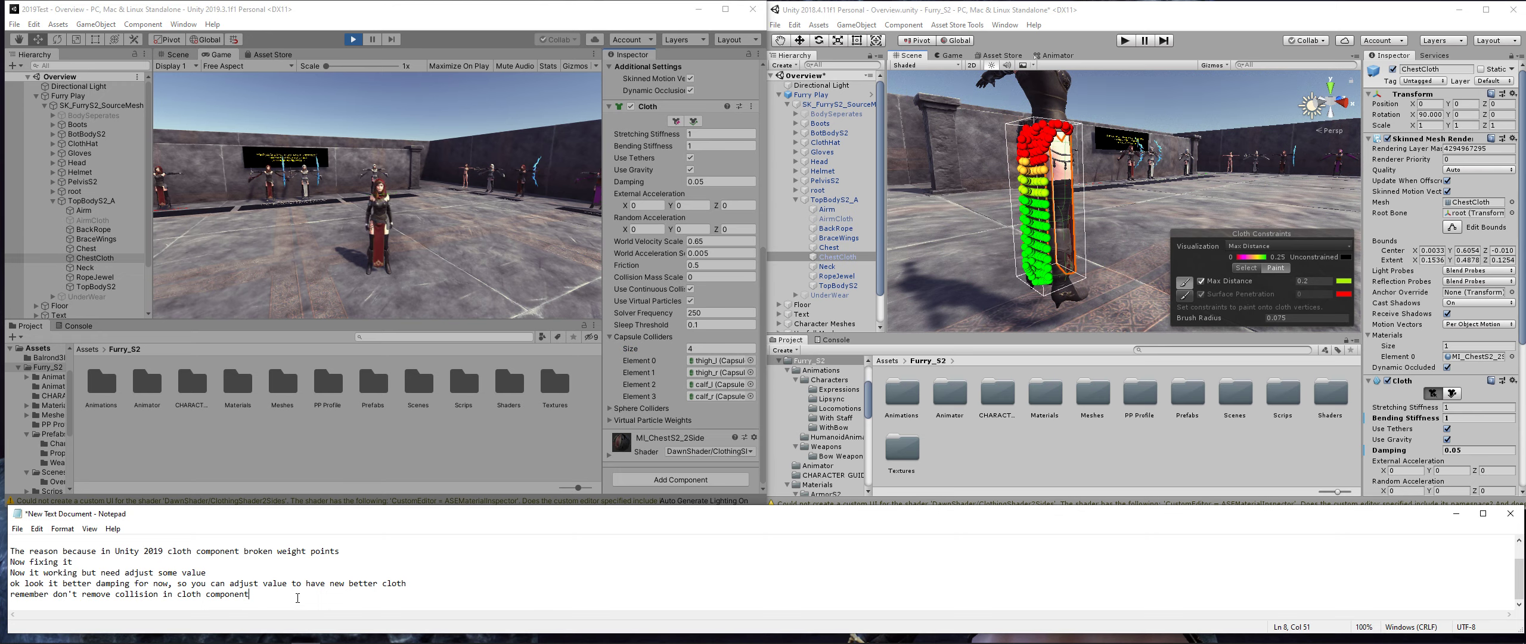
{"action": "key", "text": "Return"}
{"action": "type", "text": "ok, if you"}
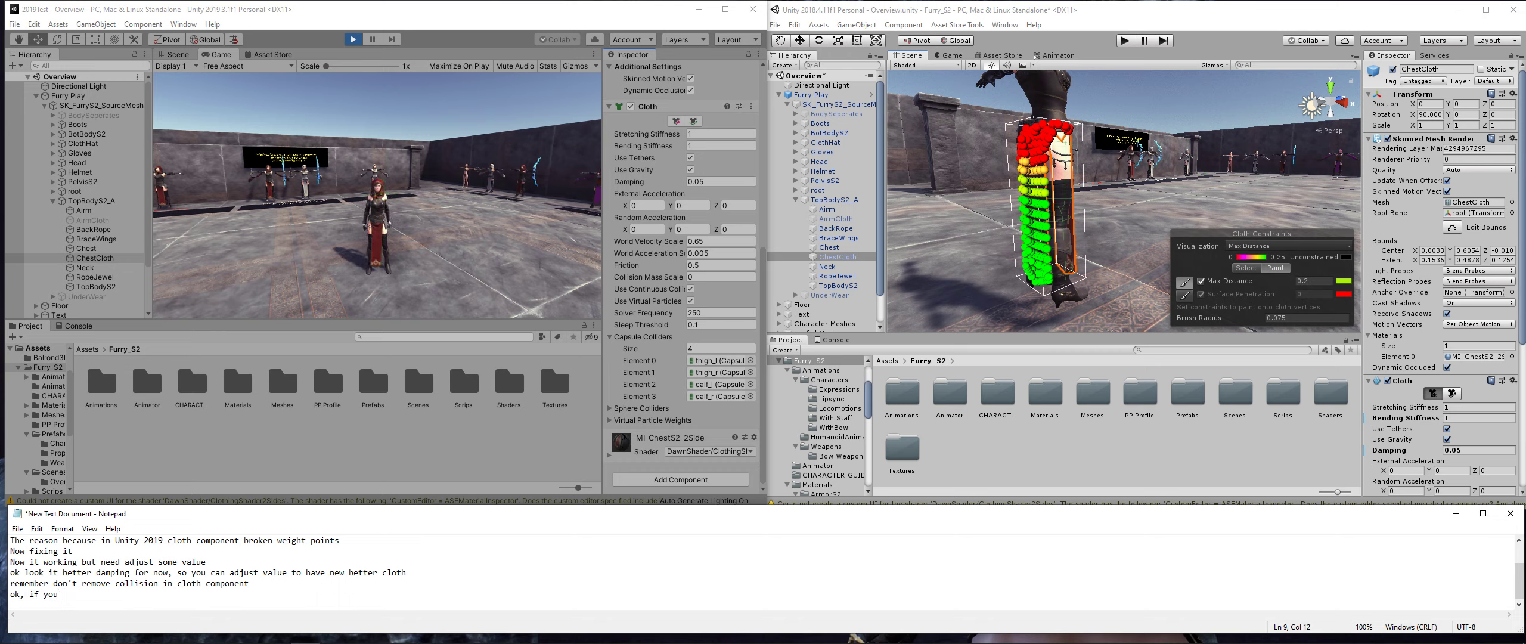
- Write the offer to help with any problem, then begin the closing line 'Thank you for watching!'
{"action": "type", "text": "have an"}
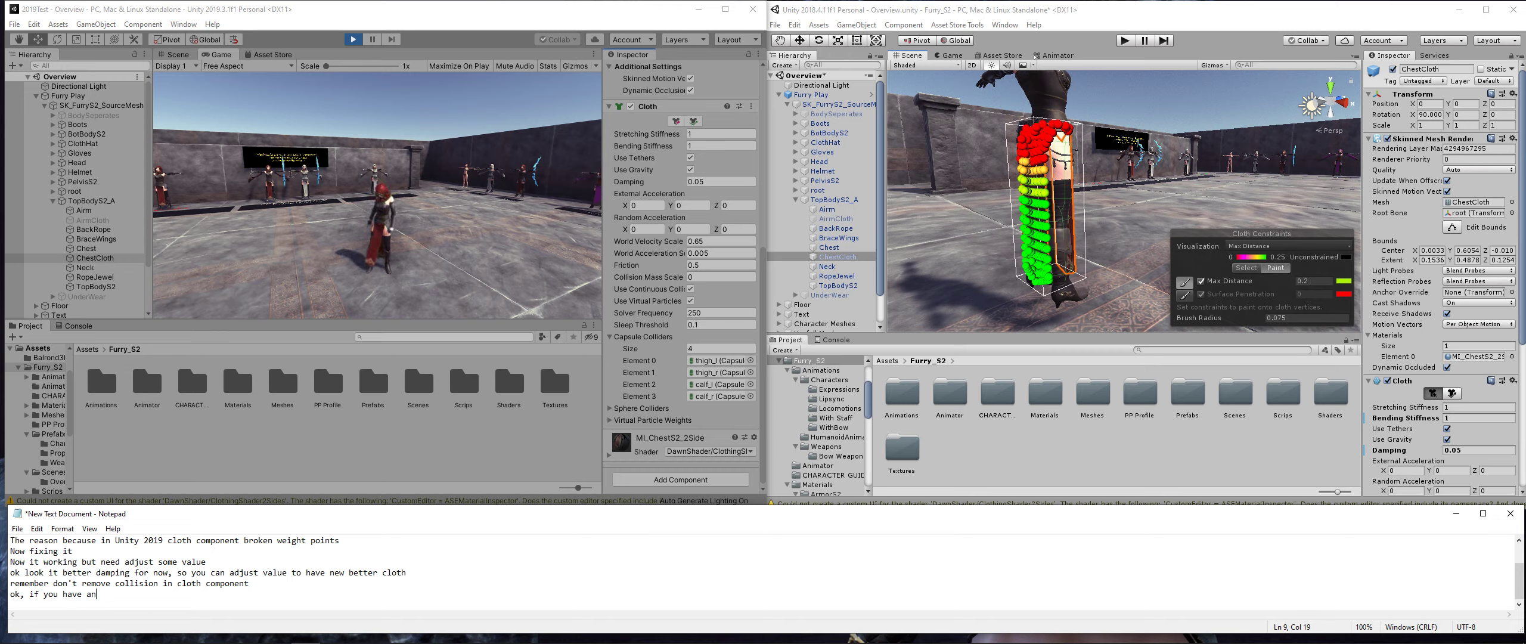
{"action": "type", "text": "y probl"}
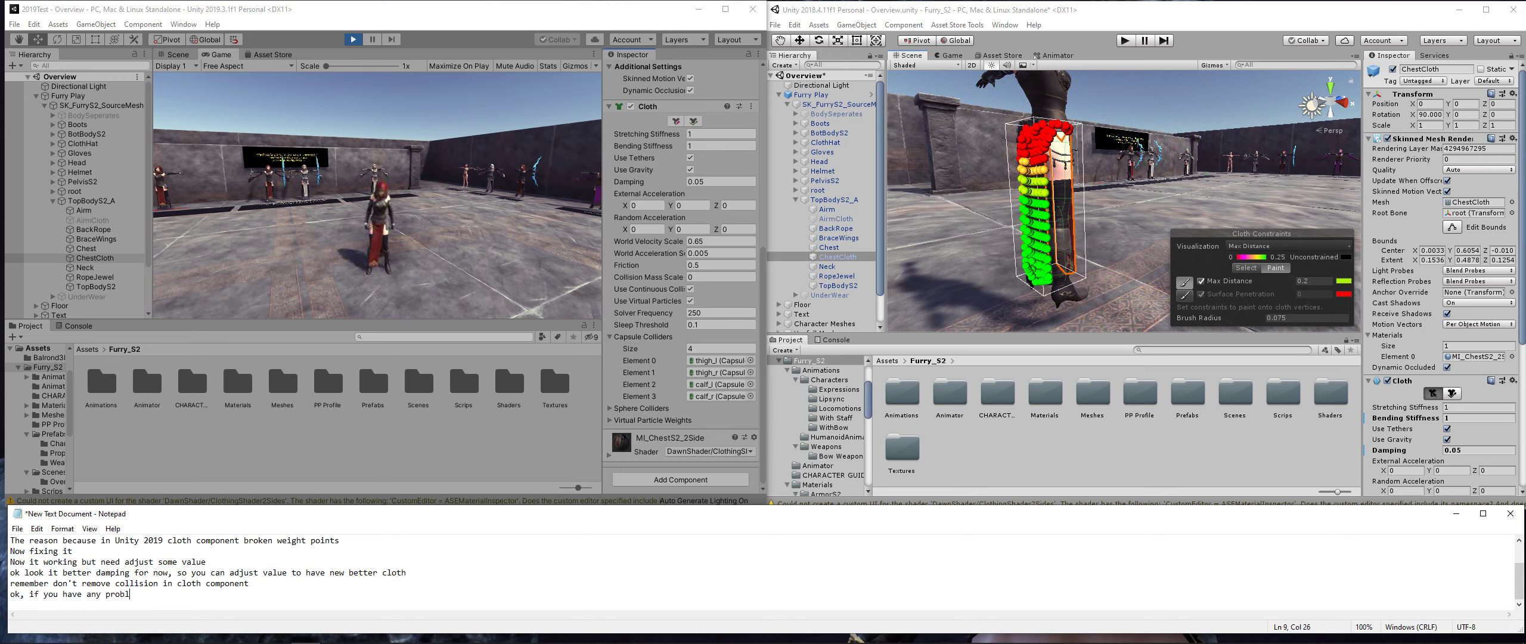
{"action": "type", "text": "em,"}
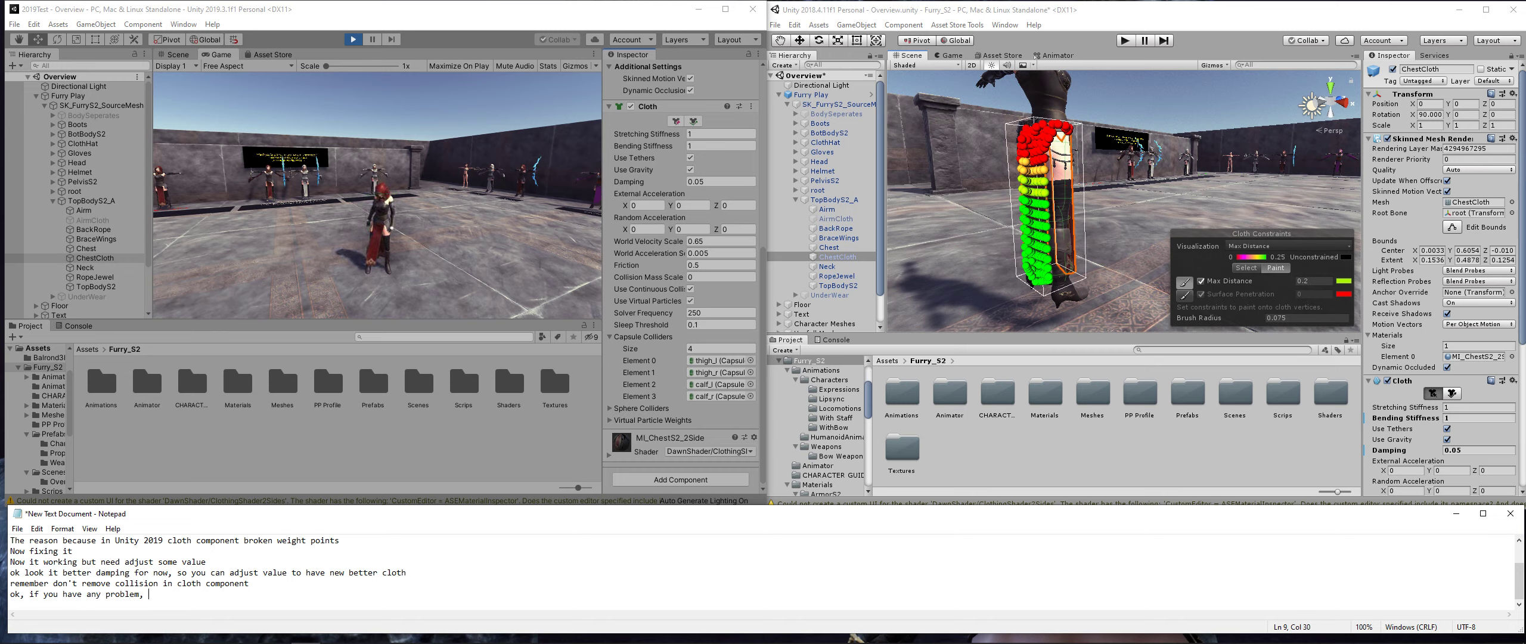
{"action": "type", "text": "feel free to conta"}
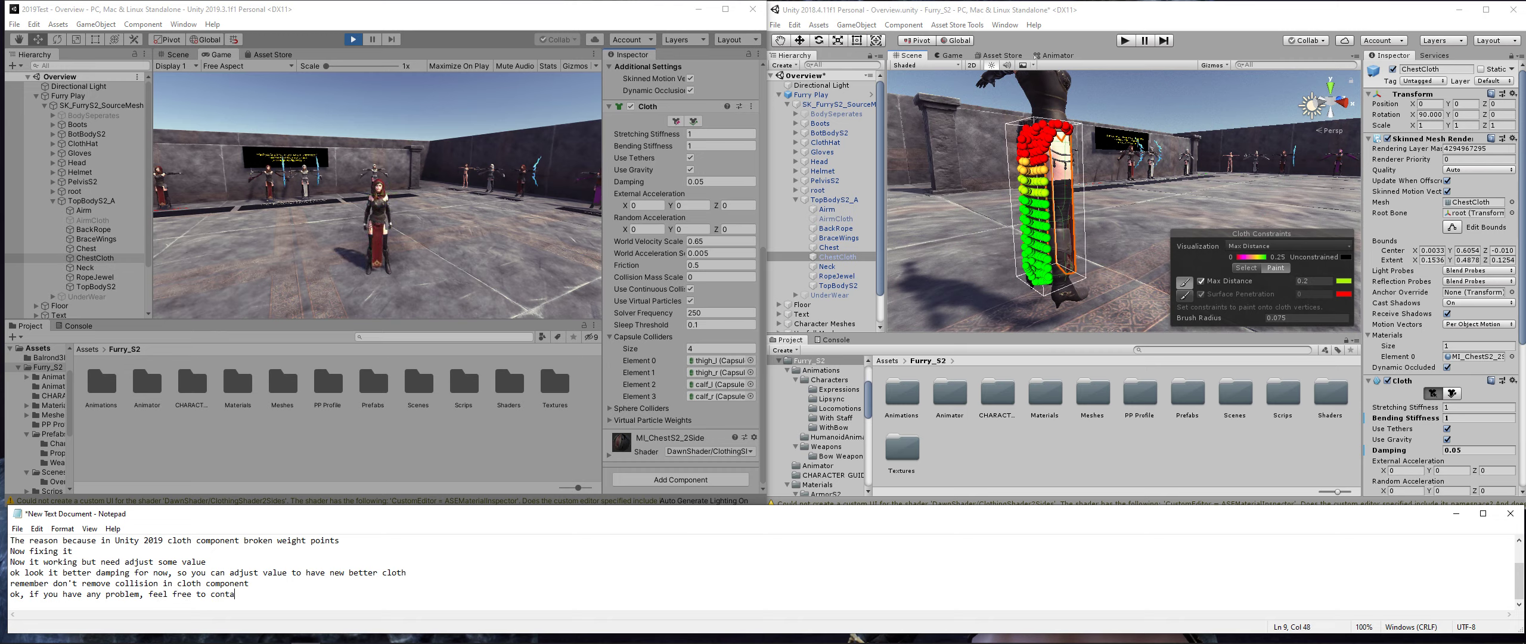
{"action": "type", "text": "ct me anyt"}
{"action": "type", "text": "ime, I happy"}
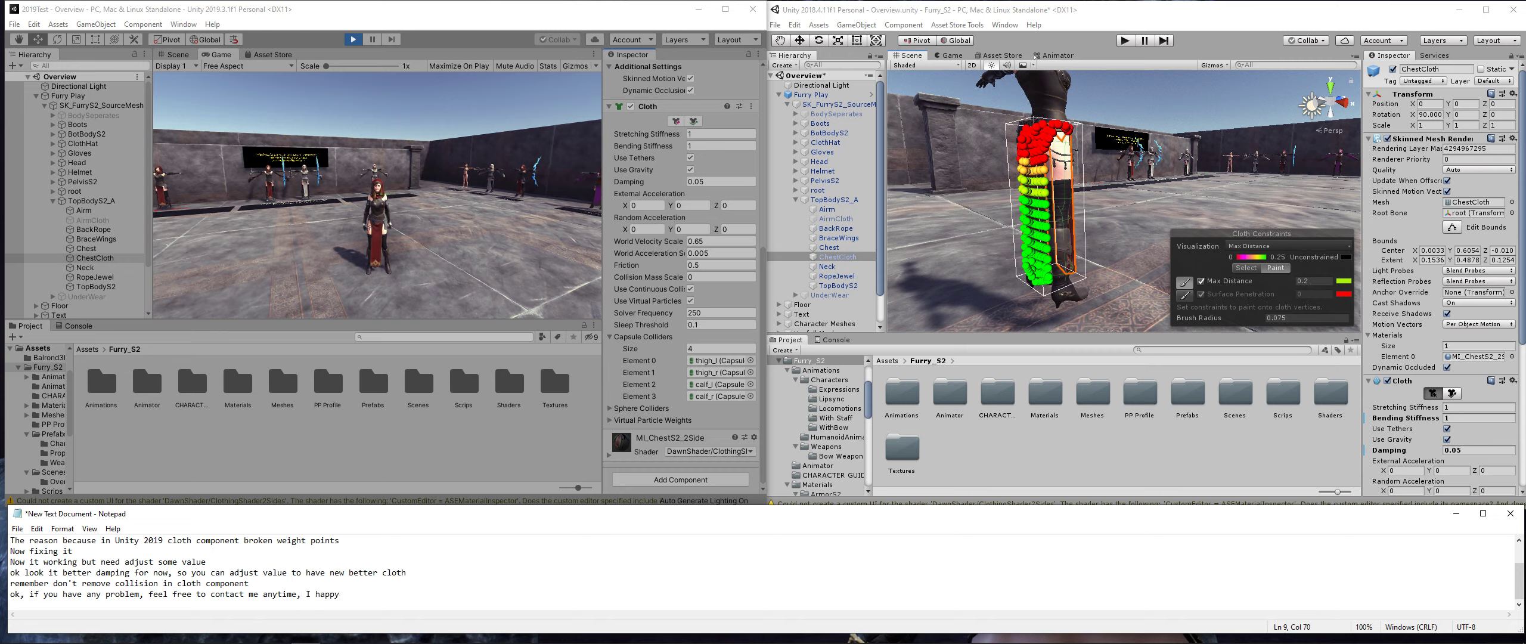
{"action": "type", "text": " to solve it for"}
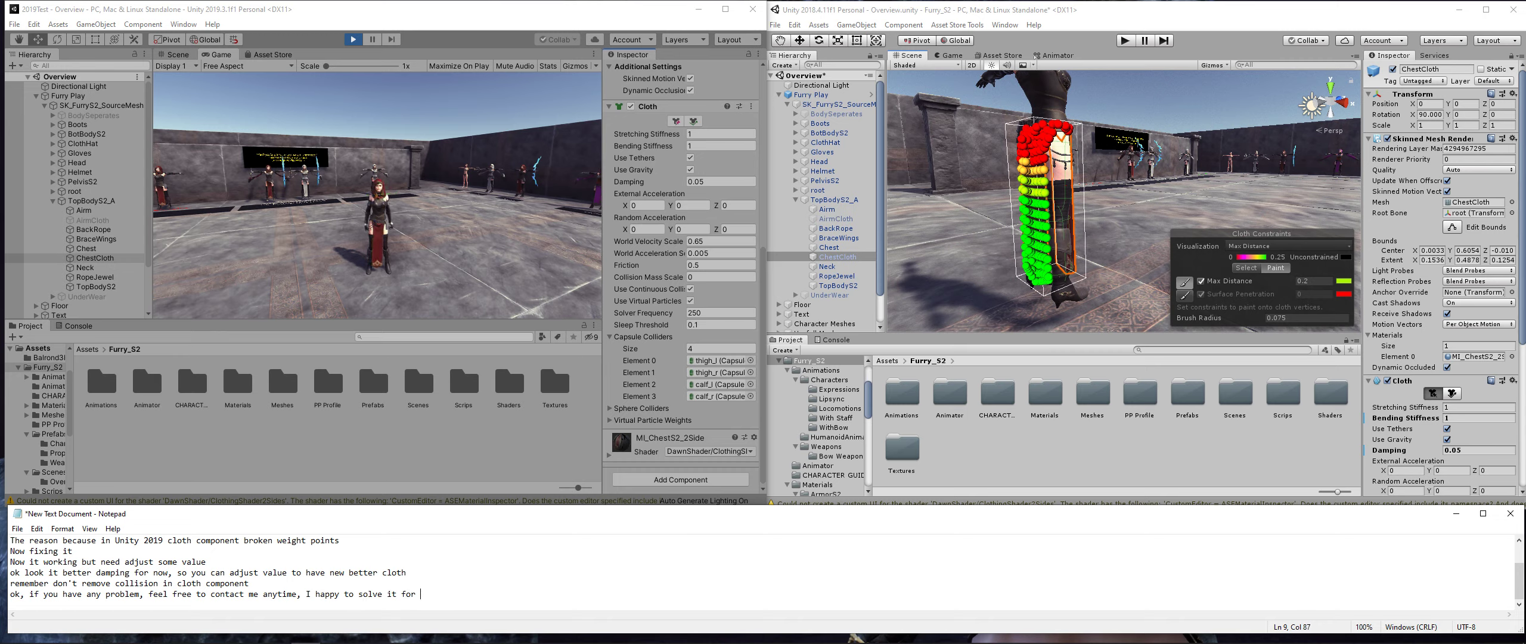
{"action": "type", "text": "ou!"}
{"action": "key", "text": "Return"}
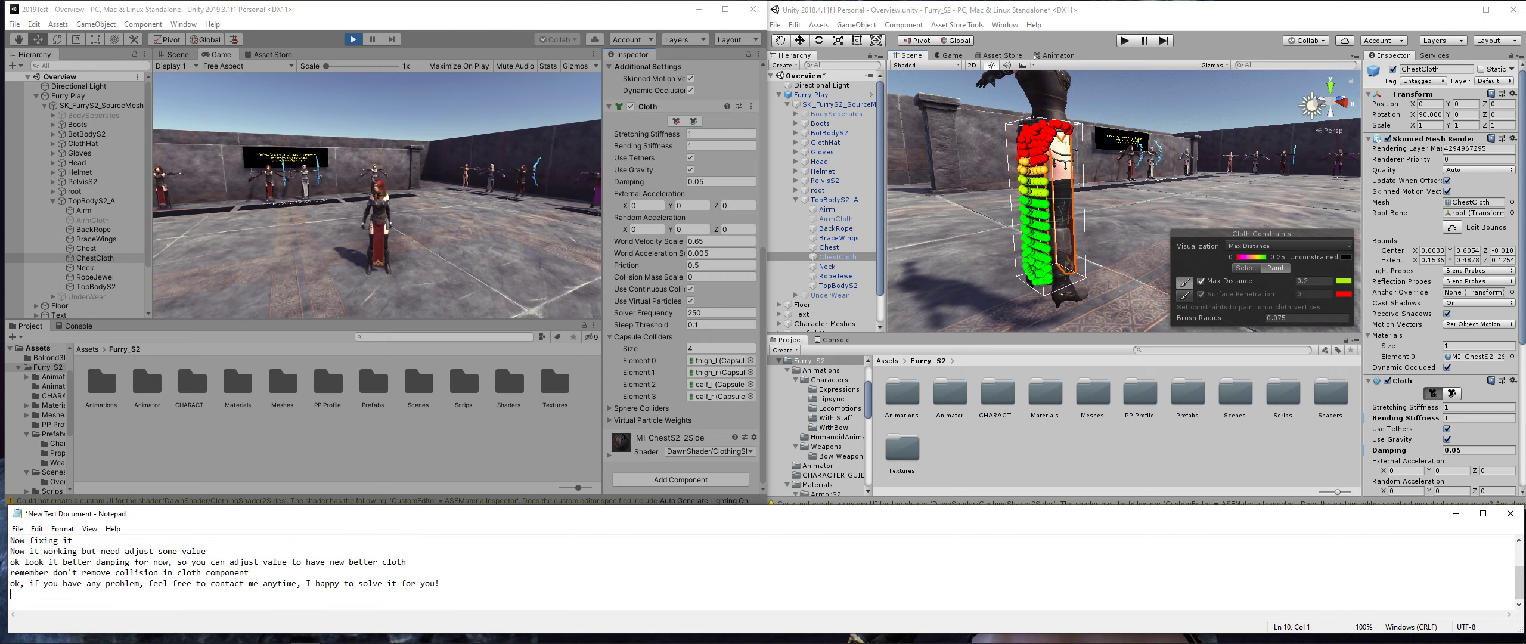
{"action": "key", "text": "Return"}
{"action": "type", "text": "Thank y"}
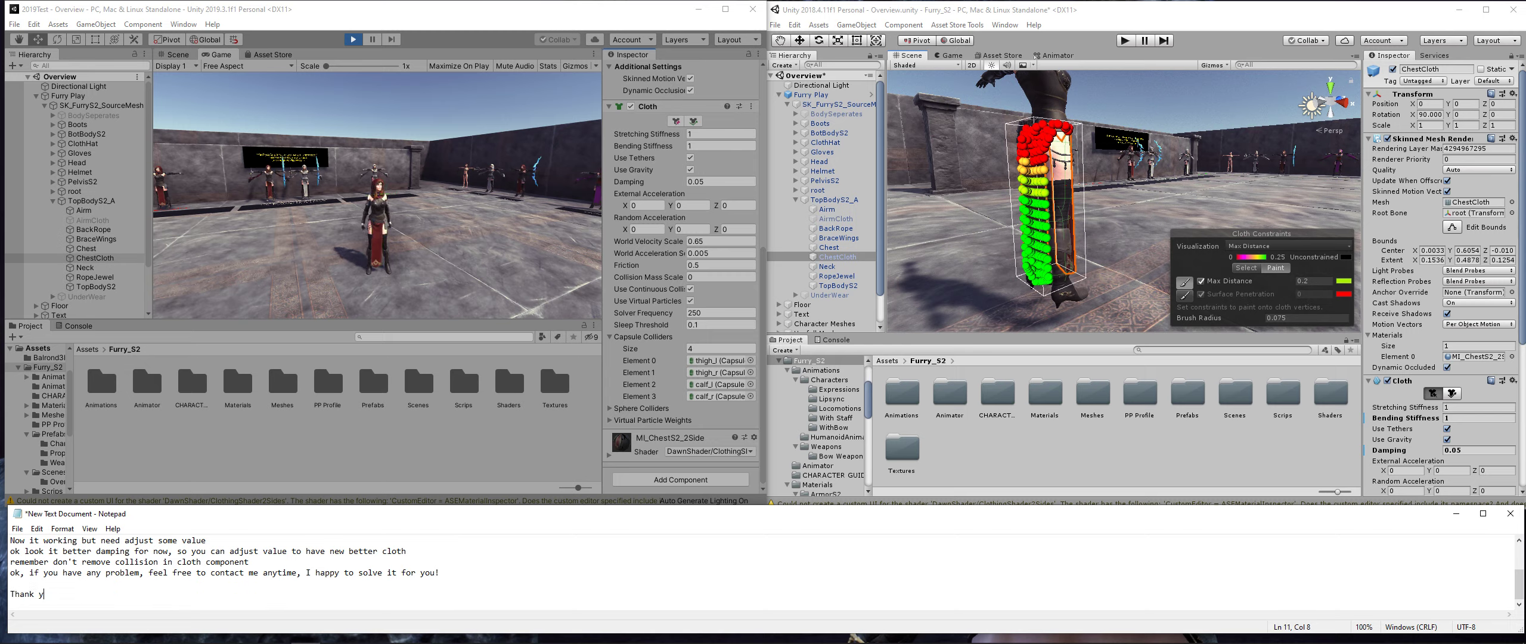
{"action": "type", "text": "ou for wa"}
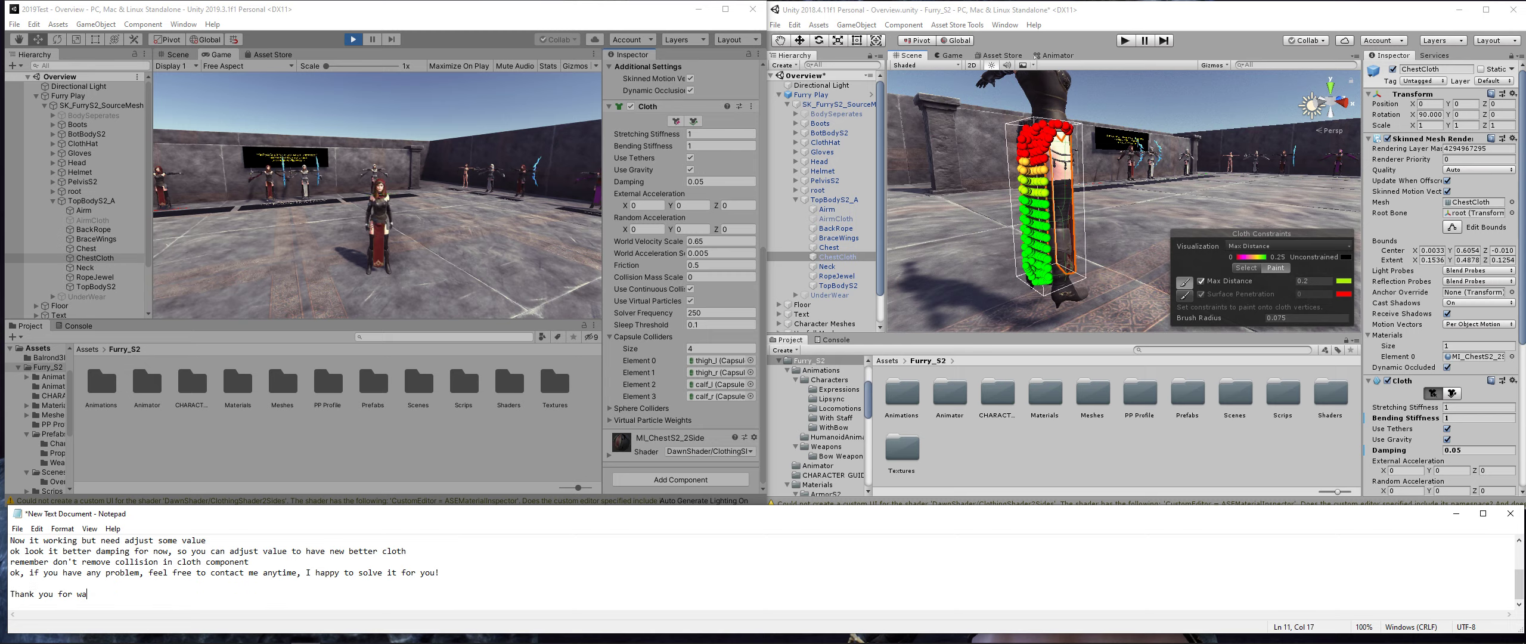
{"action": "type", "text": "tching!"}
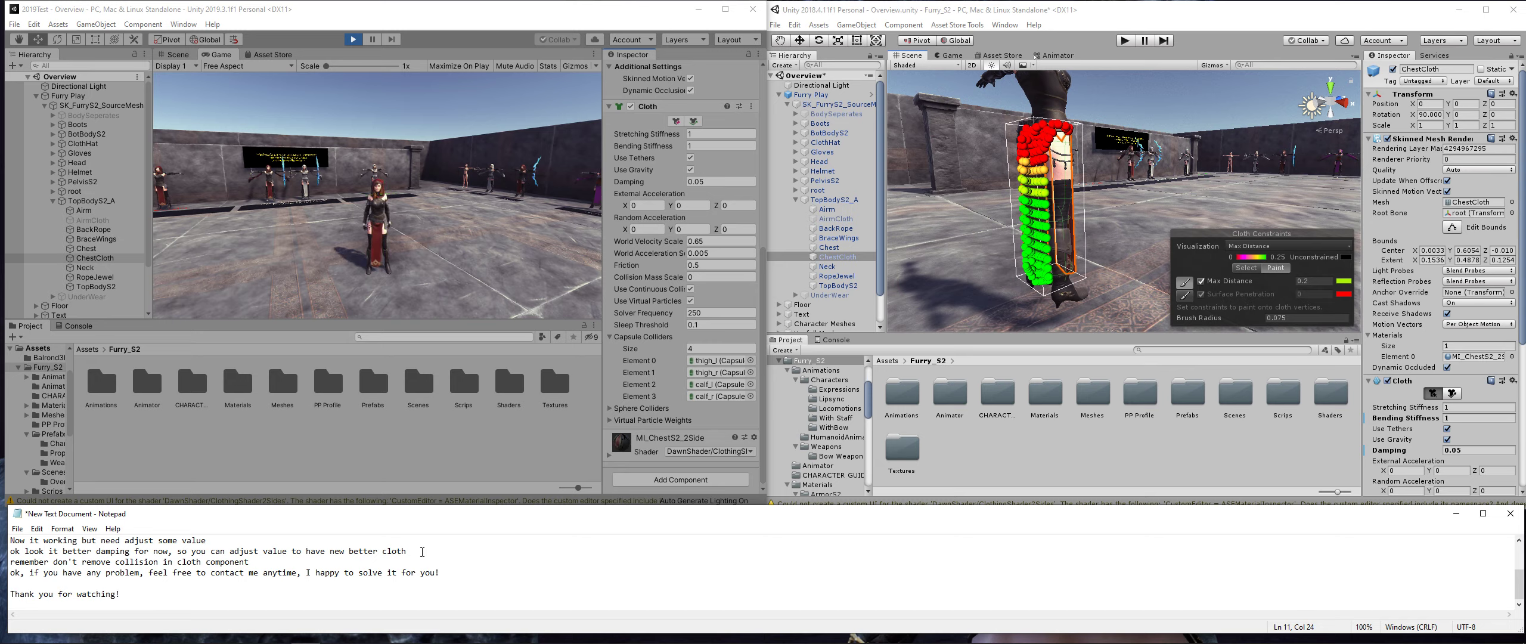